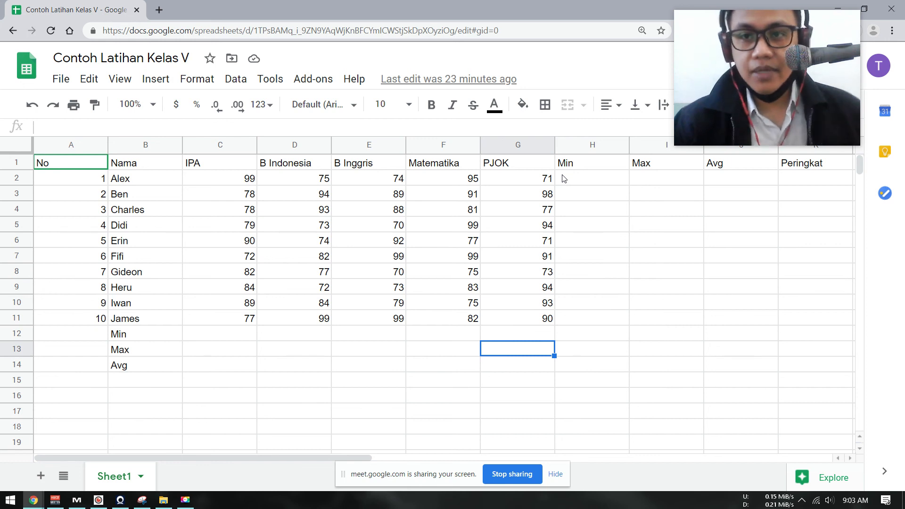
Enter the formula =min(C2:G2) in cell H2 to get the first student's lowest score.
{"action": "left_click", "coordinate": [564, 178]}
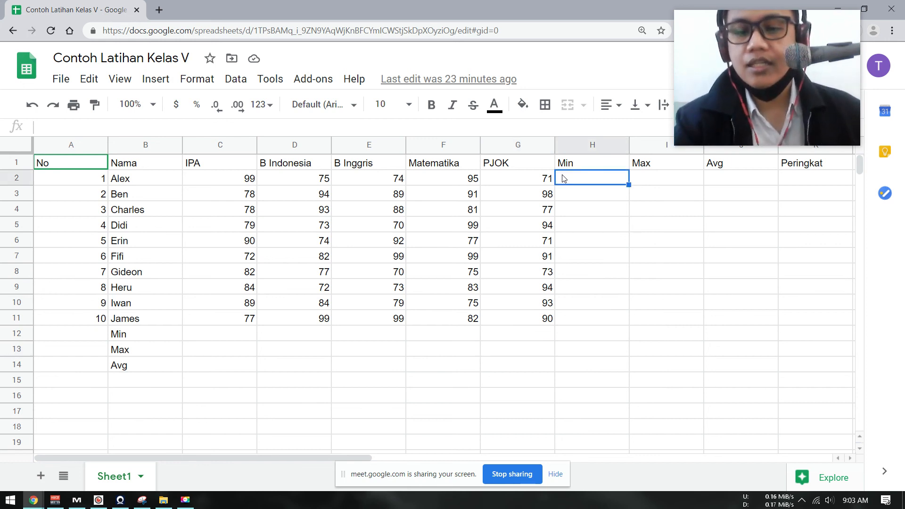
{"action": "type", "text": "="}
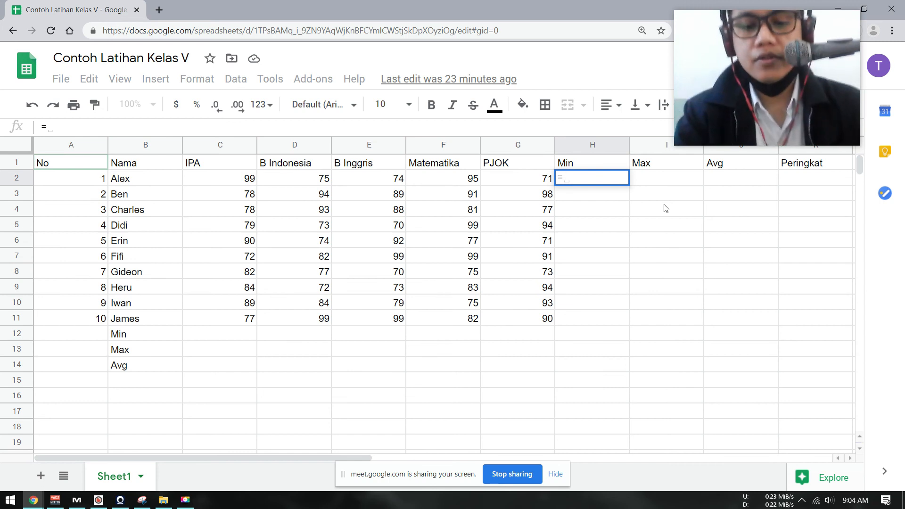
{"action": "type", "text": "min"}
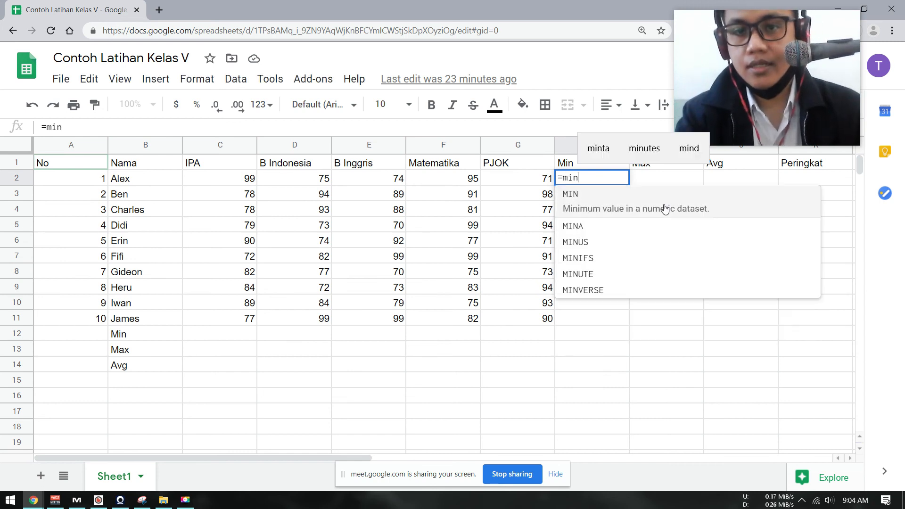
{"action": "type", "text": "("}
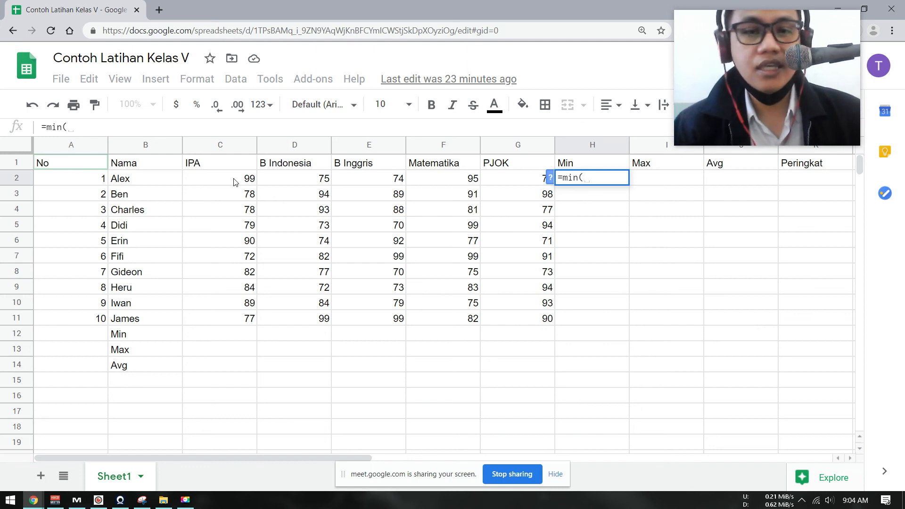
{"action": "left_click", "coordinate": [246, 180]}
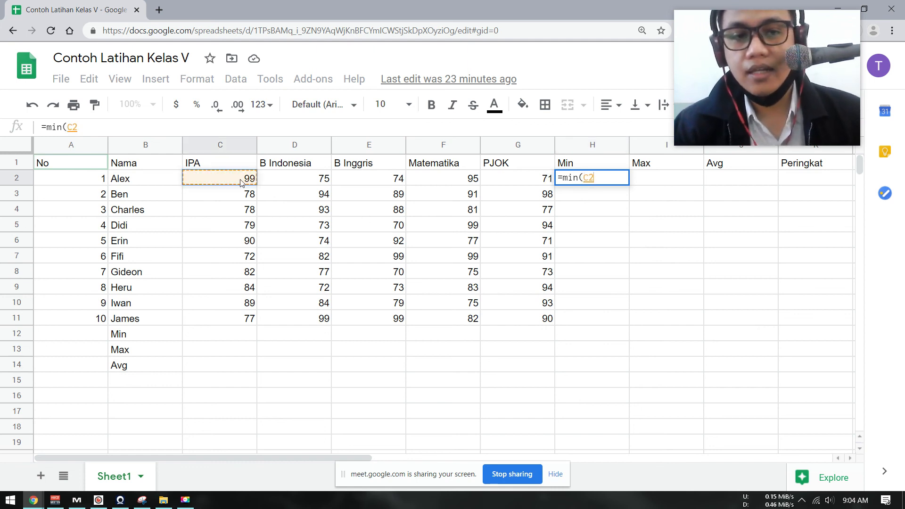
{"action": "left_click_drag", "start_coordinate": [241, 183], "coordinate": [518, 179]}
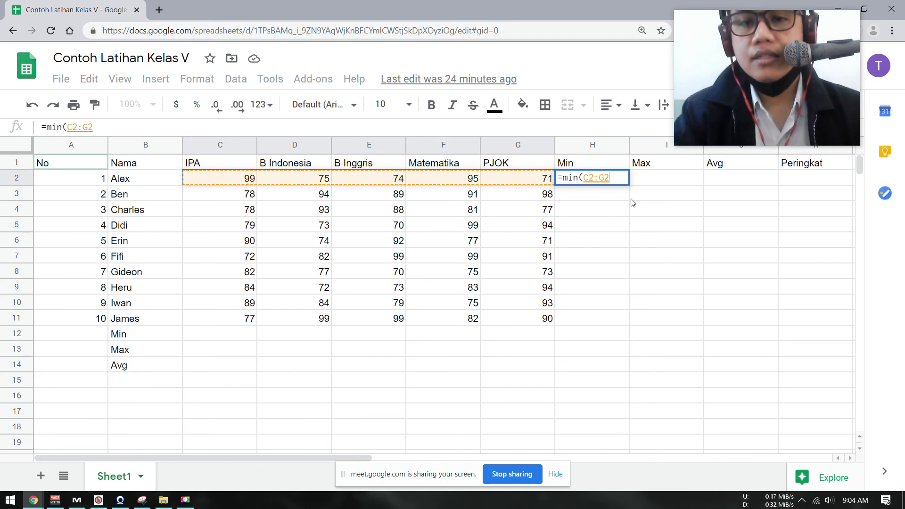
{"action": "type", "text": ")"}
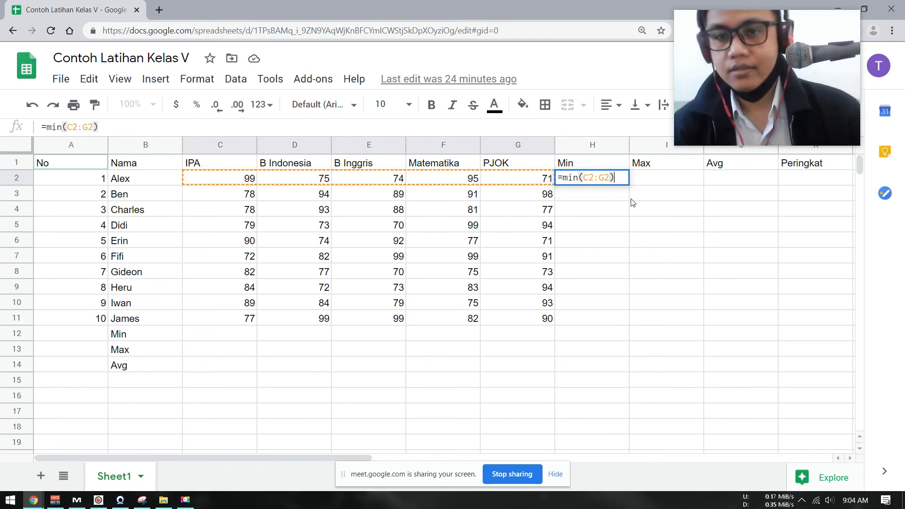
{"action": "key", "text": "Return"}
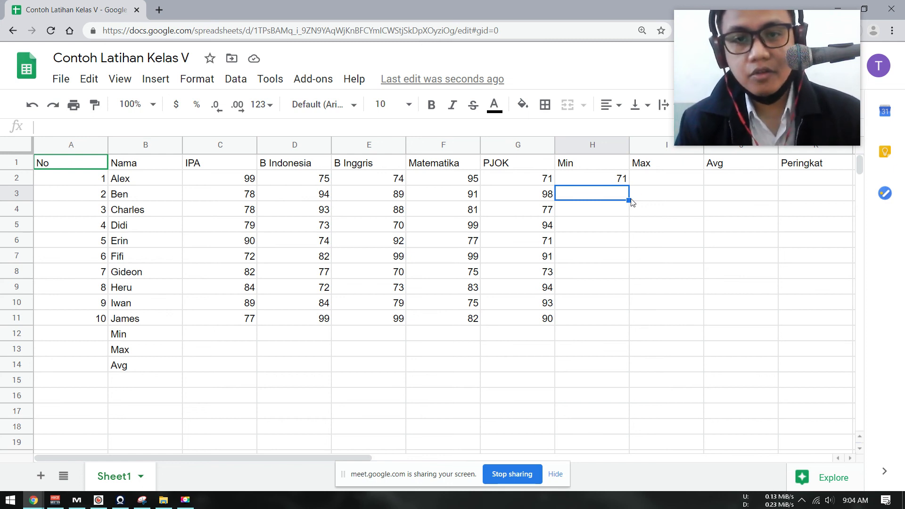
Enter the formula =max(C2:G2) in cell I2 to get the first student's highest score.
{"action": "left_click", "coordinate": [666, 177]}
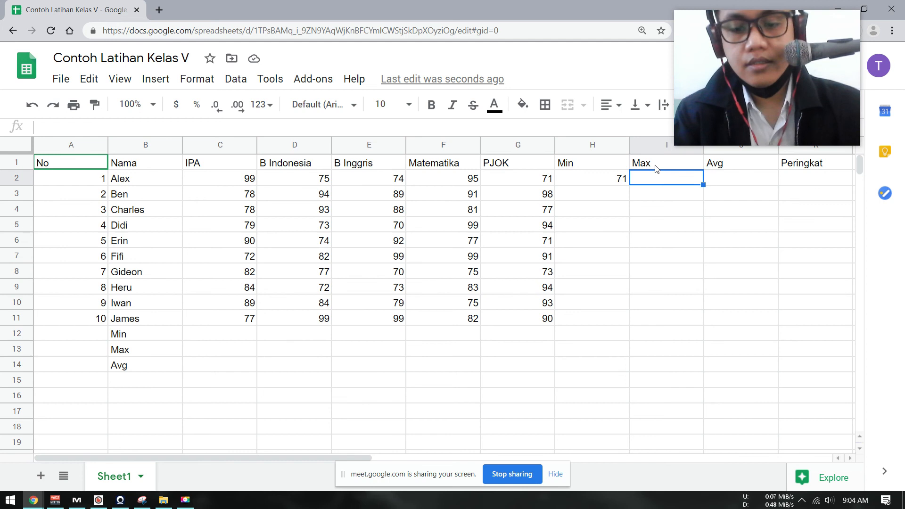
{"action": "type", "text": "="}
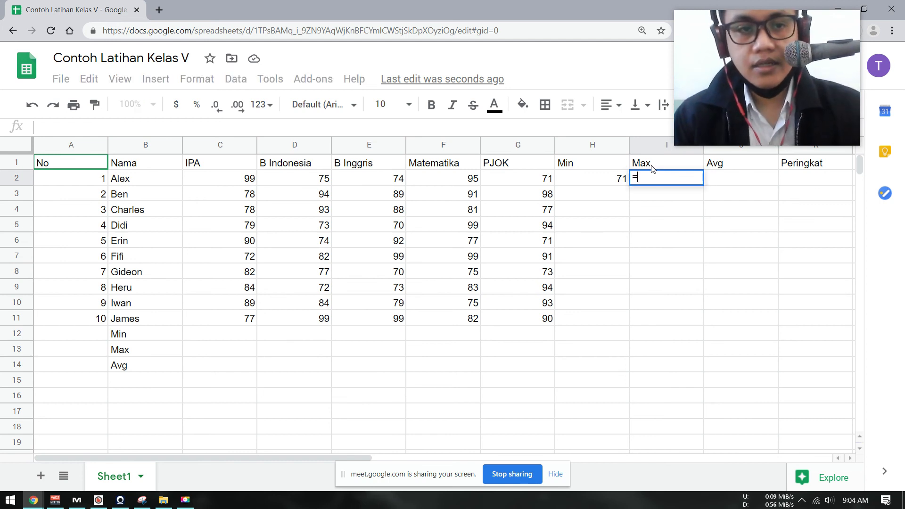
{"action": "type", "text": "max"}
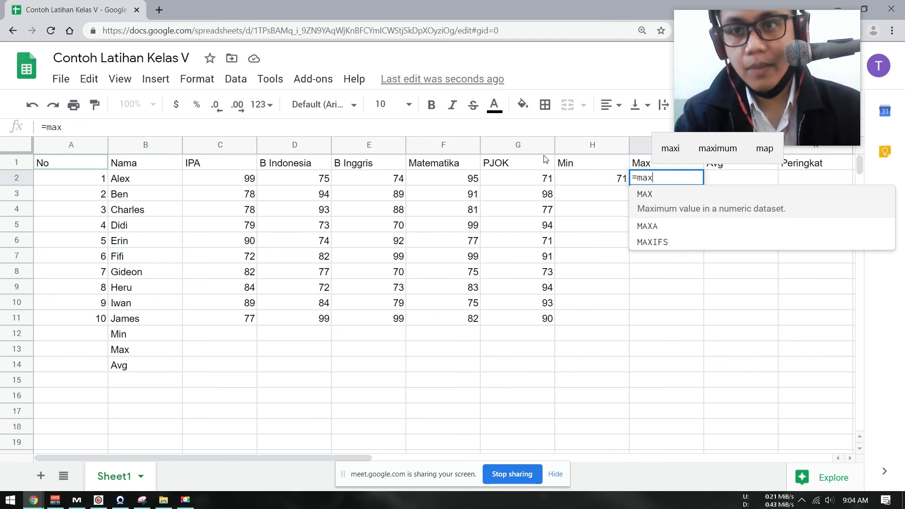
{"action": "type", "text": "("}
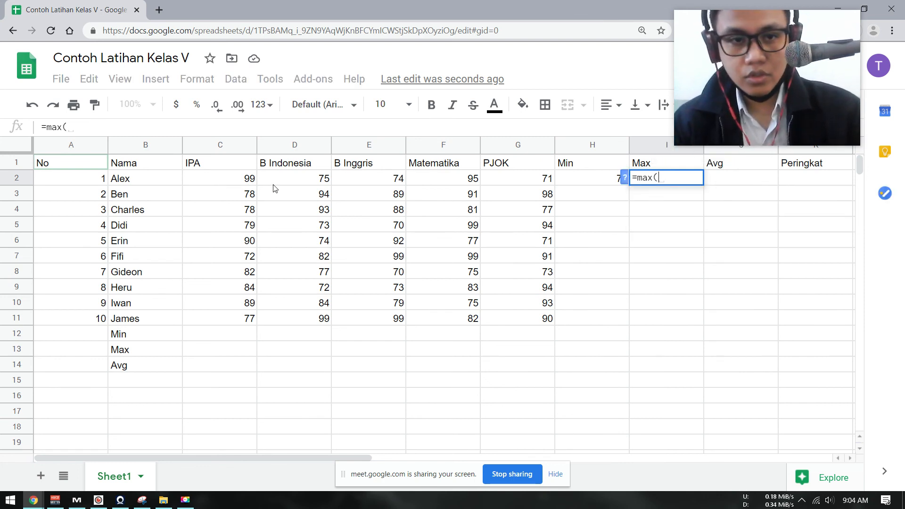
{"action": "left_click", "coordinate": [242, 178]}
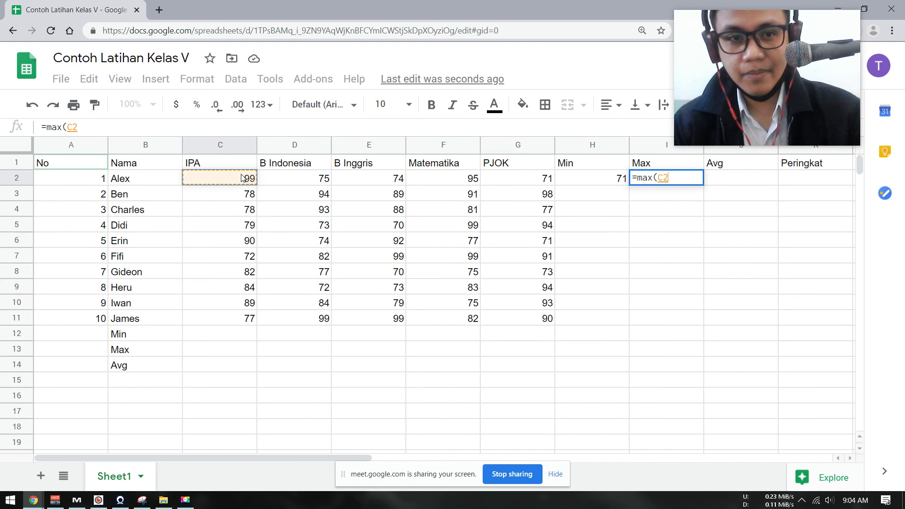
{"action": "left_click_drag", "start_coordinate": [234, 176], "coordinate": [513, 186]}
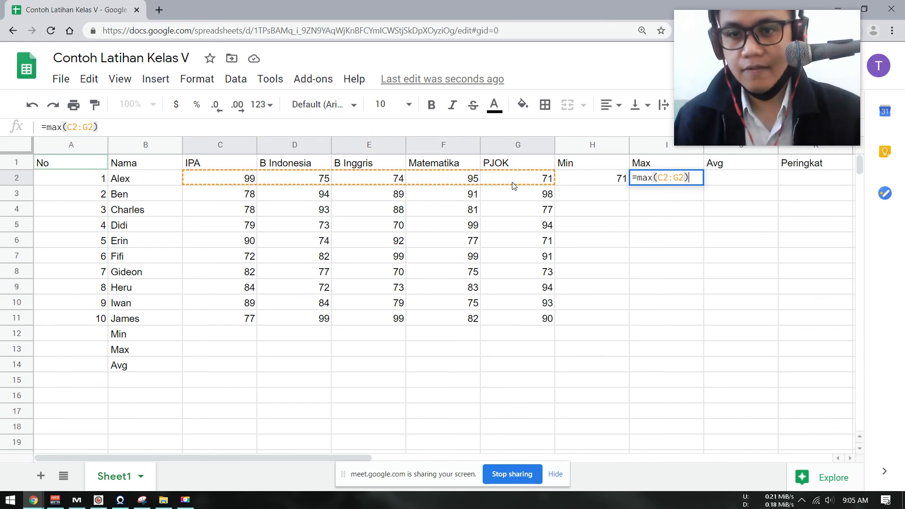
{"action": "key", "text": "Return"}
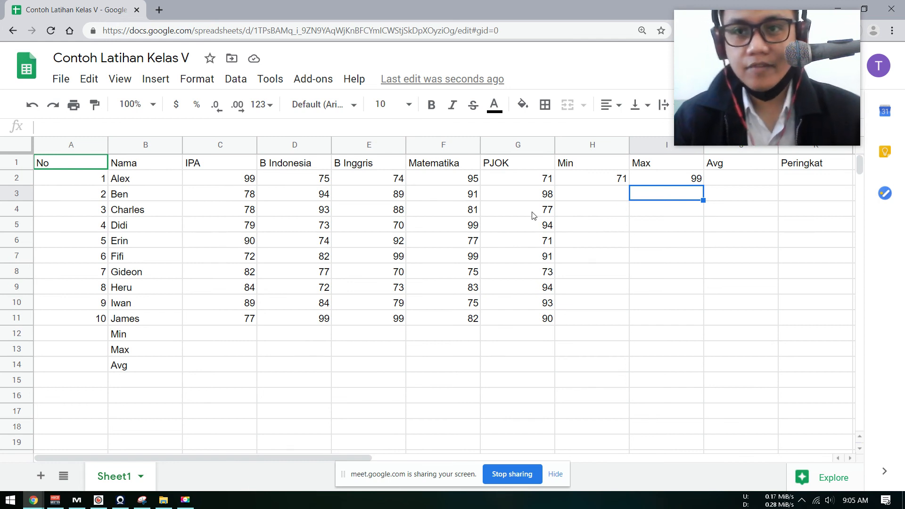
Enter the formula =min(C3:G3) in cell H3 for the second student's lowest score.
{"action": "left_click", "coordinate": [611, 189]}
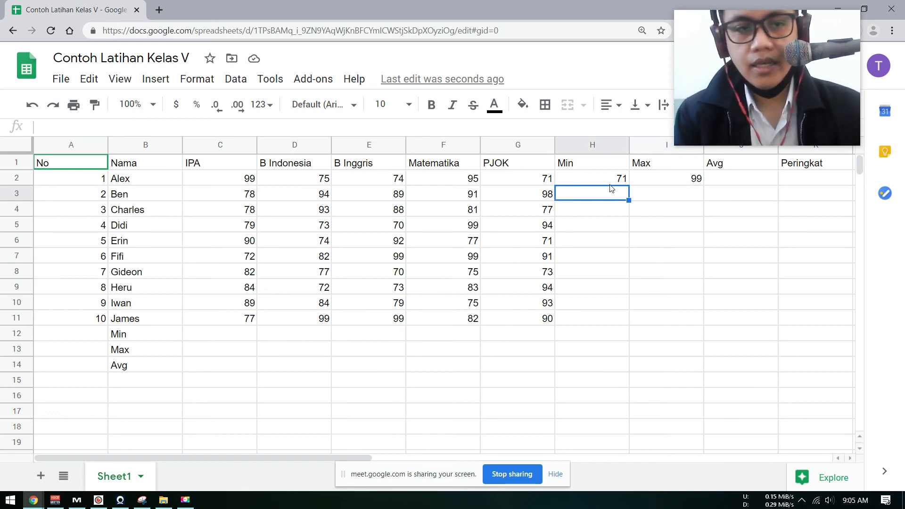
{"action": "type", "text": "="}
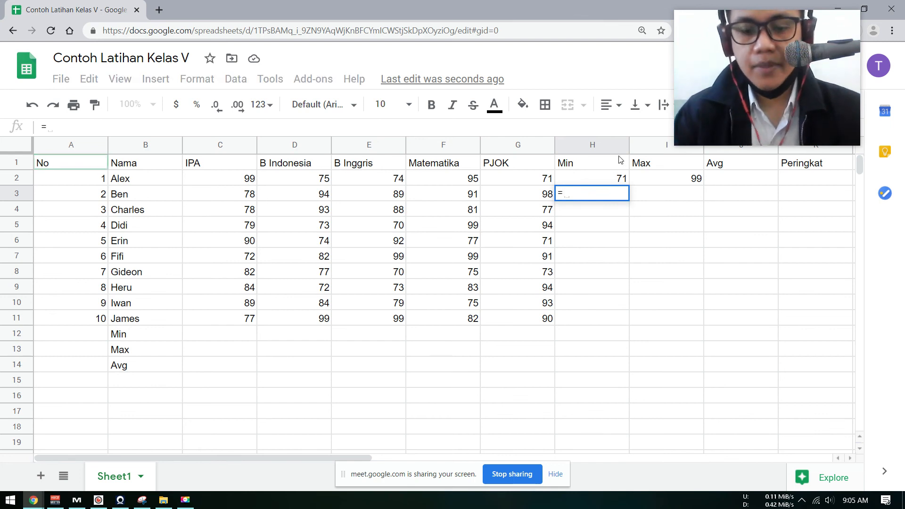
{"action": "type", "text": "min"}
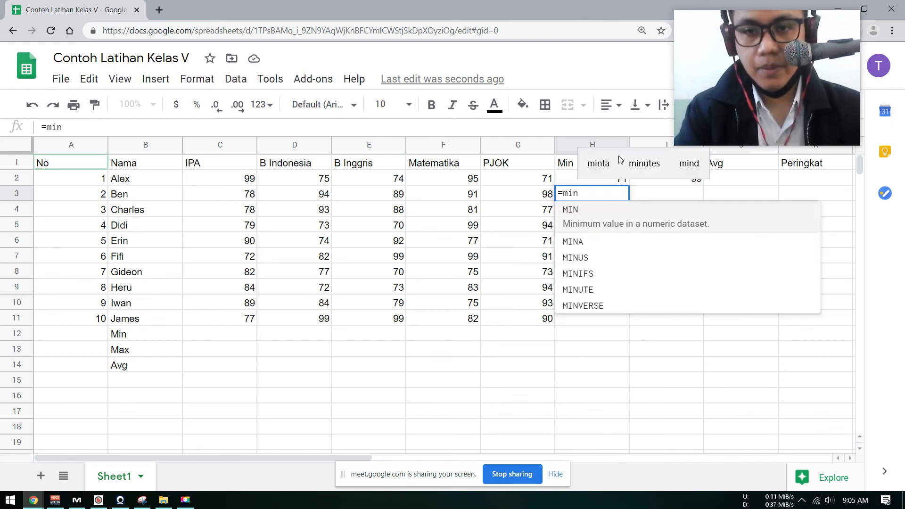
{"action": "type", "text": "("}
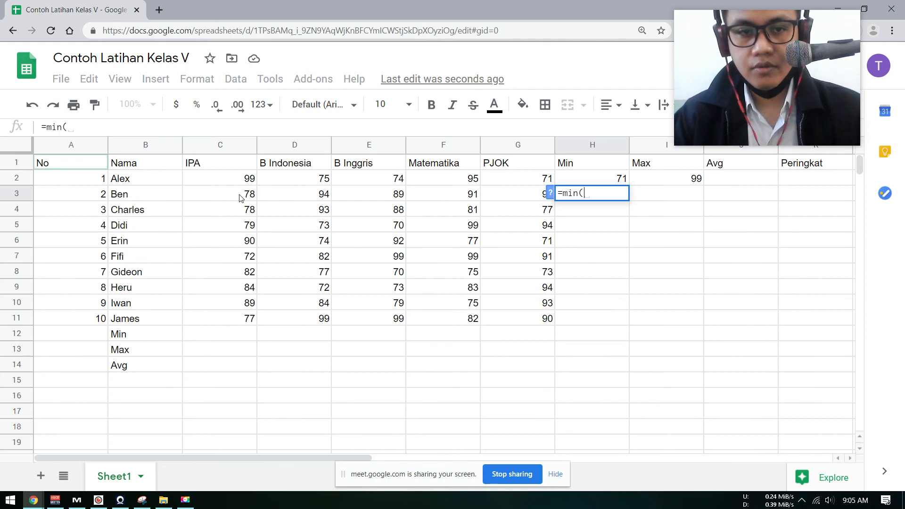
{"action": "left_click", "coordinate": [240, 197]}
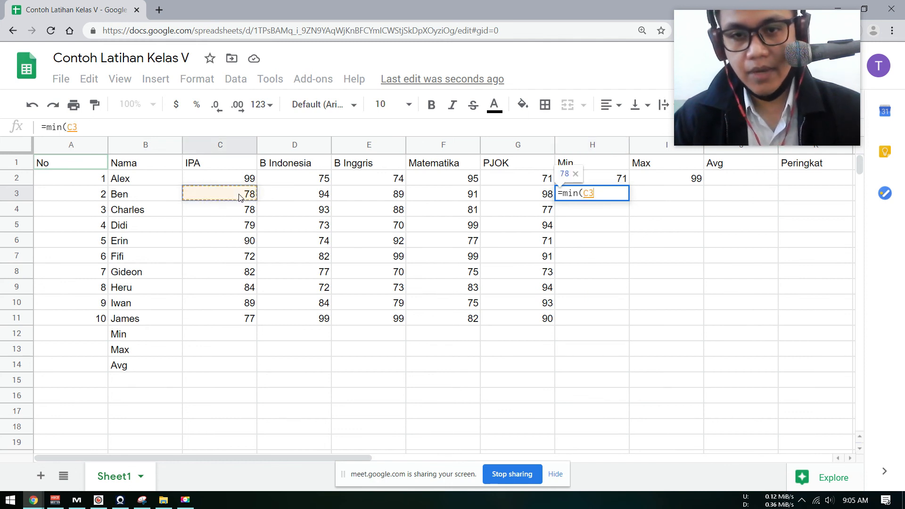
{"action": "left_click_drag", "start_coordinate": [235, 196], "coordinate": [526, 202]}
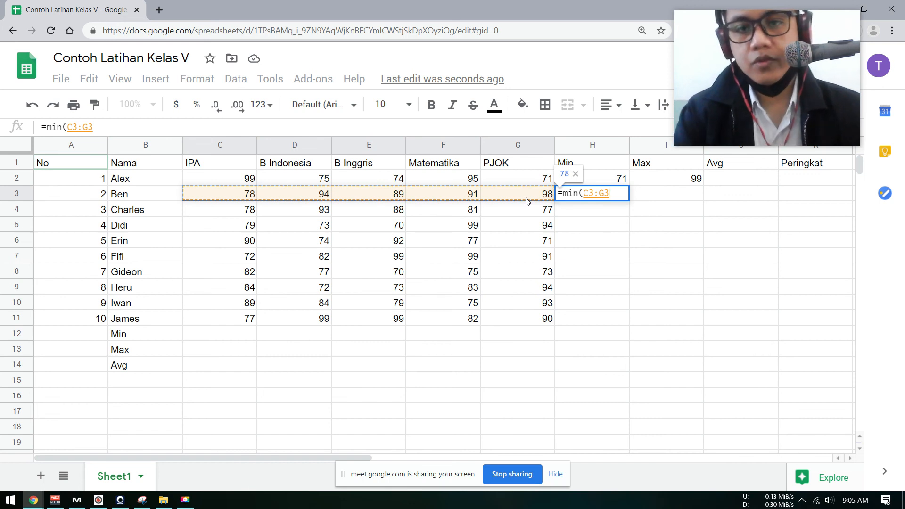
{"action": "type", "text": ")"}
{"action": "key", "text": "Return"}
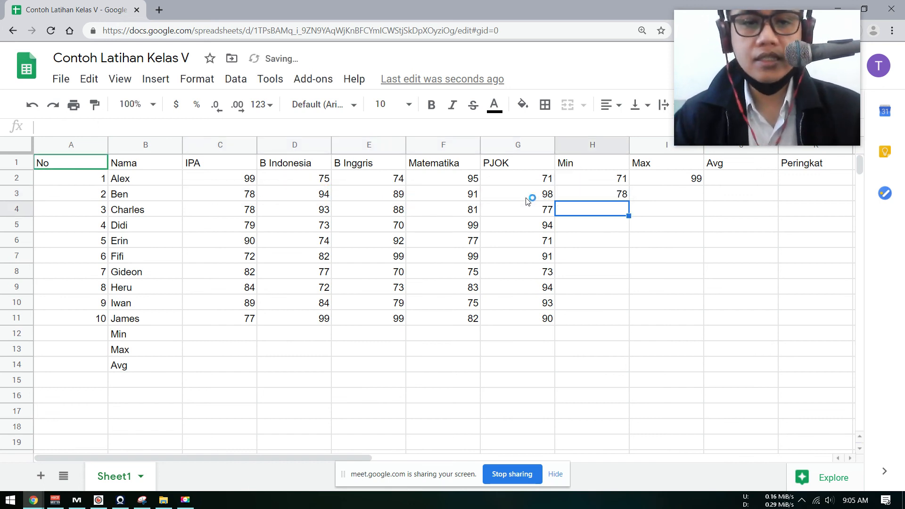
{"action": "left_click", "coordinate": [563, 191]}
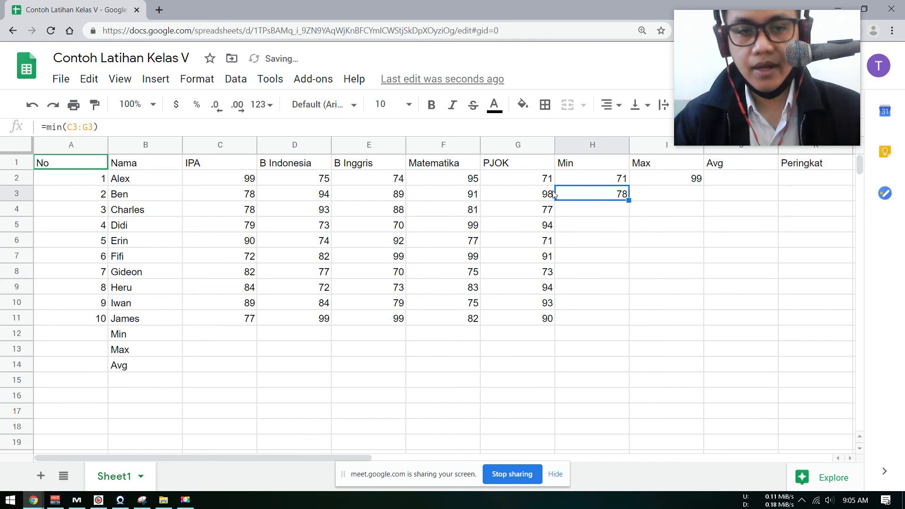
Enter the formula =max(C3:G3) in cell I3 for the second student's highest score.
{"action": "left_click", "coordinate": [675, 198]}
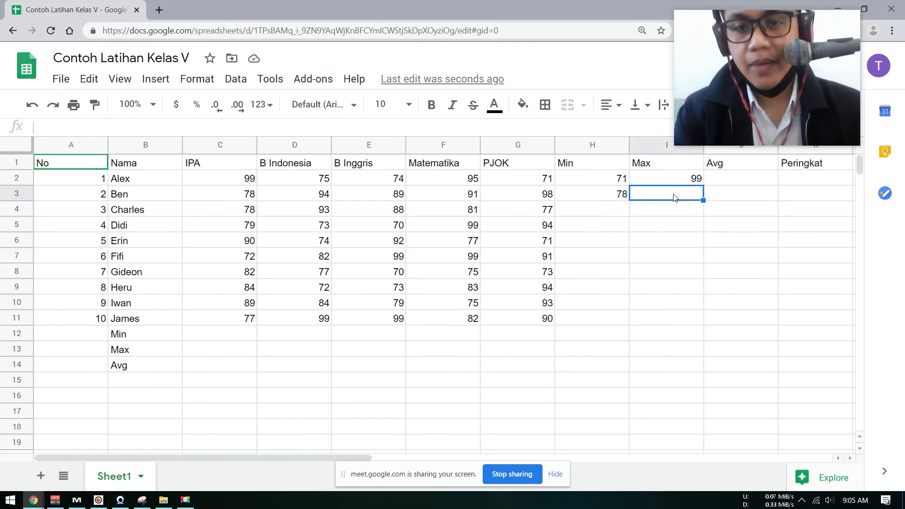
{"action": "type", "text": "="}
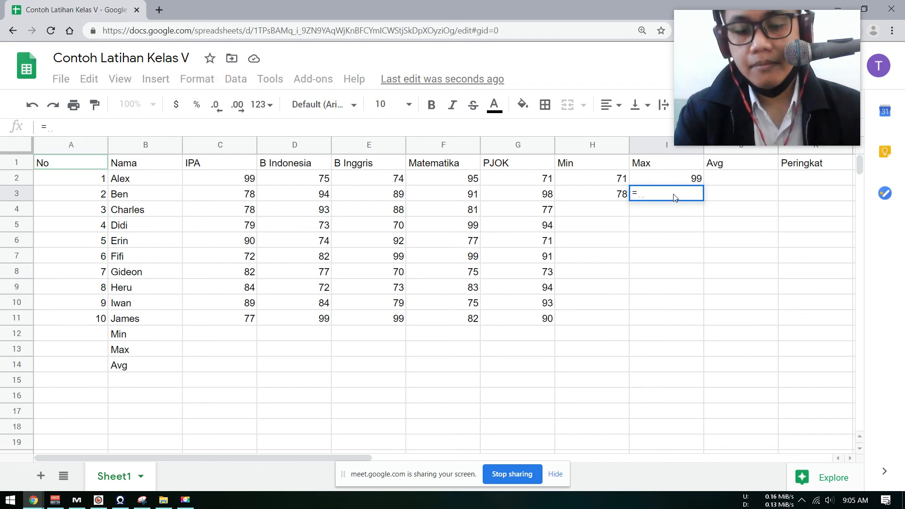
{"action": "type", "text": "max("}
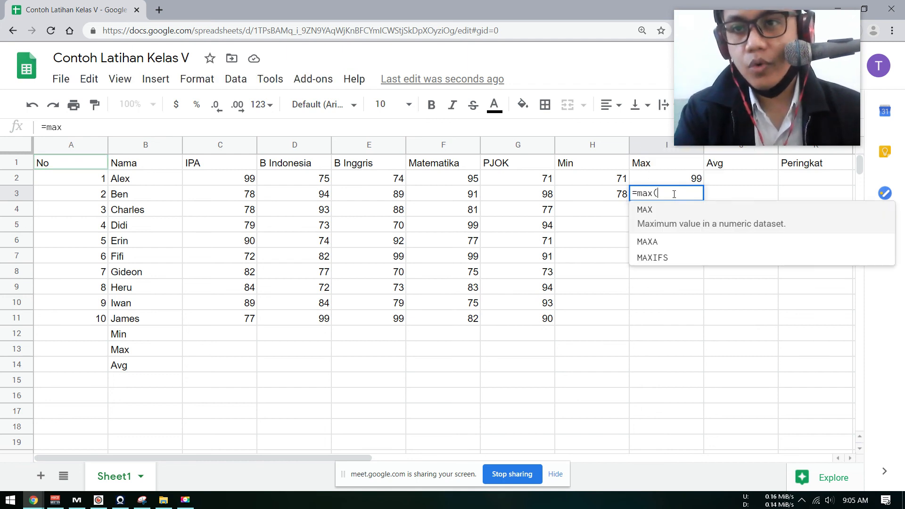
{"action": "left_click", "coordinate": [231, 195]}
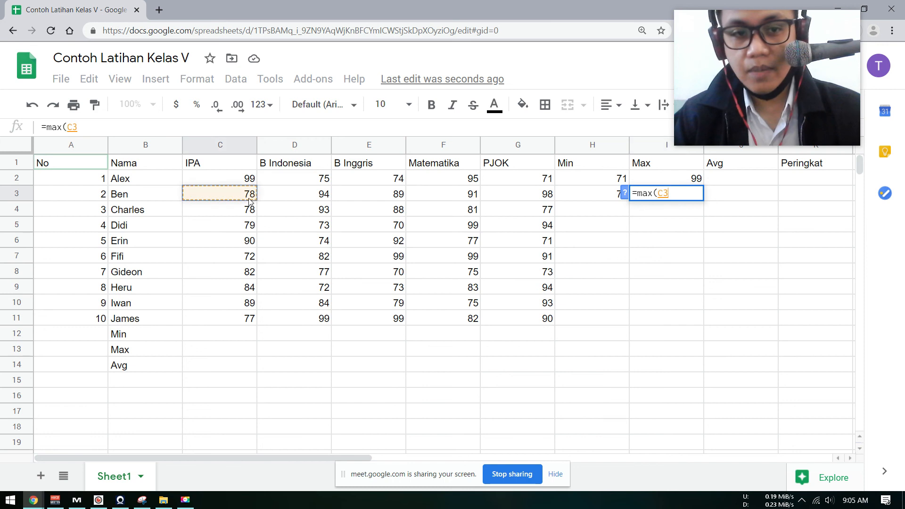
{"action": "left_click_drag", "start_coordinate": [228, 191], "coordinate": [525, 197]}
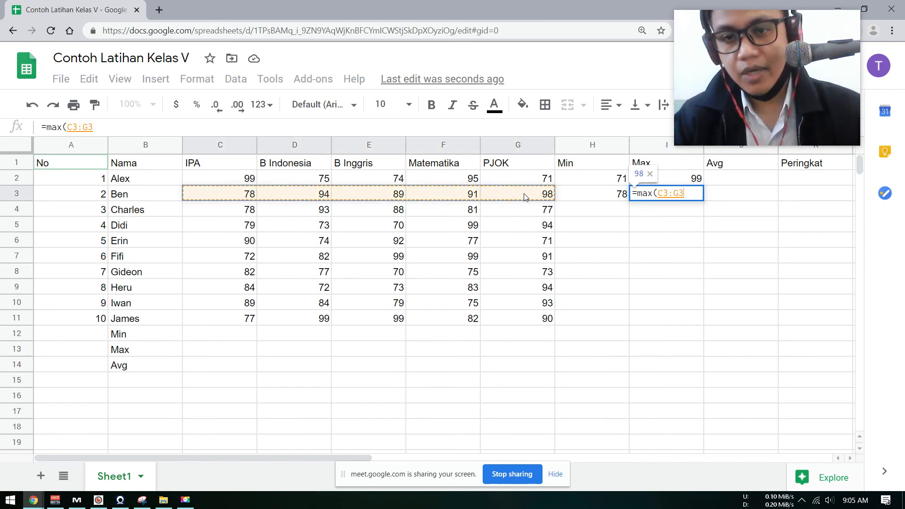
{"action": "type", "text": ")"}
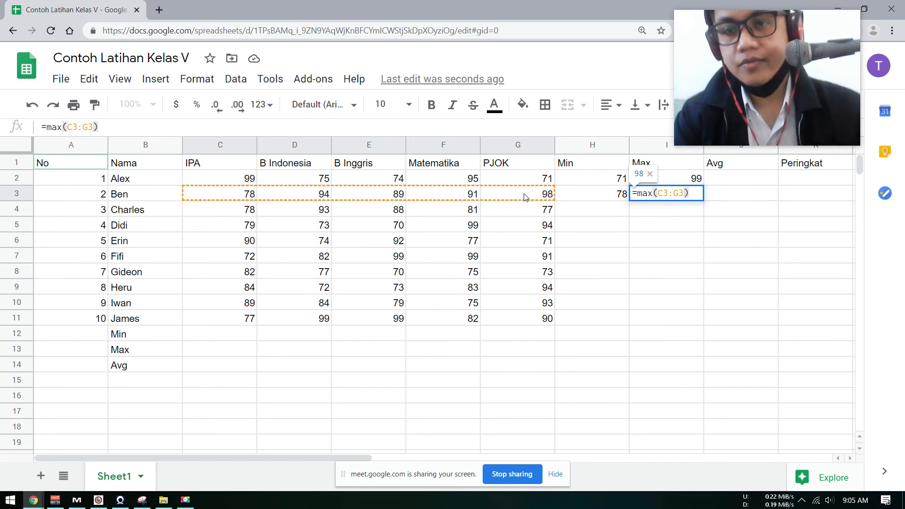
{"action": "key", "text": "Return"}
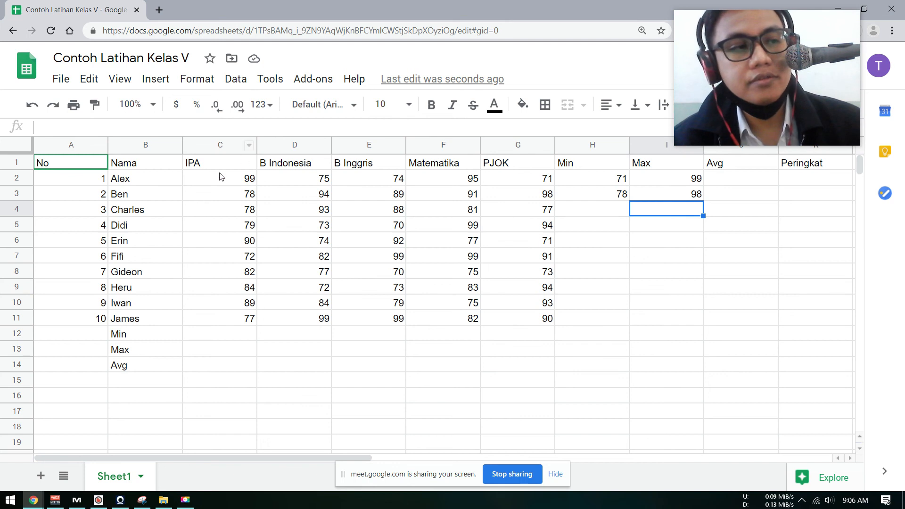
Enter the formula =min(C2:C11) in cell C12 to get the lowest IPA score.
{"action": "left_click", "coordinate": [235, 337]}
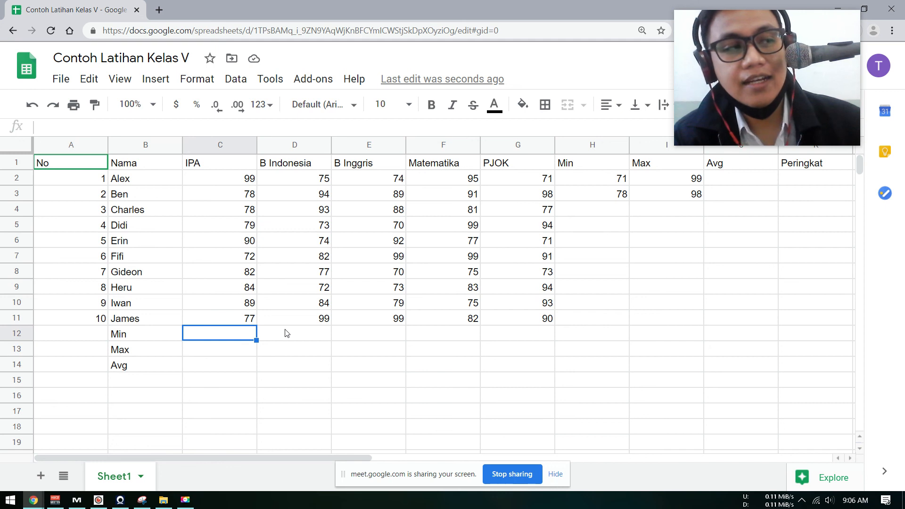
{"action": "type", "text": "="}
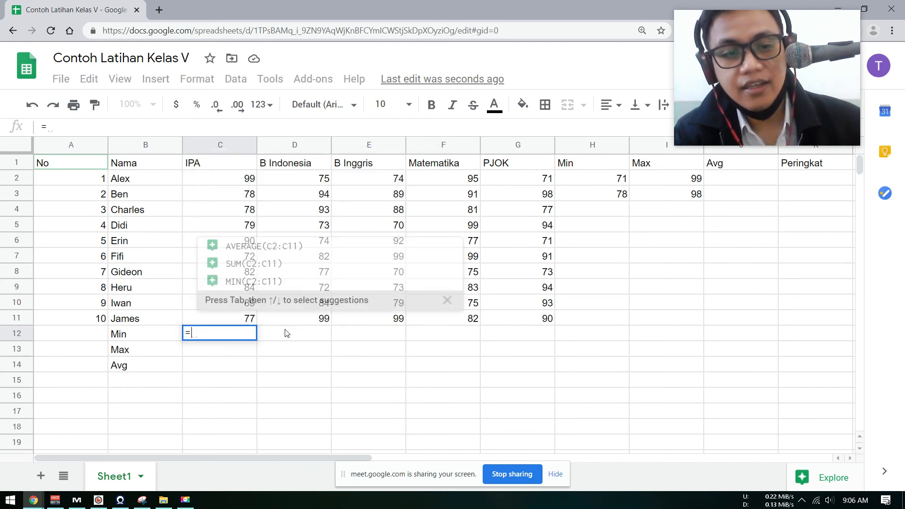
{"action": "type", "text": "min("}
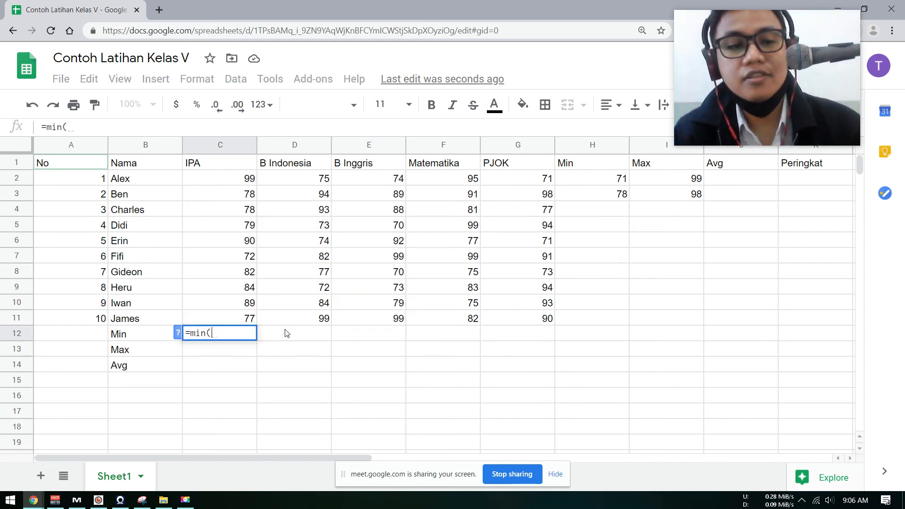
{"action": "left_click", "coordinate": [233, 178]}
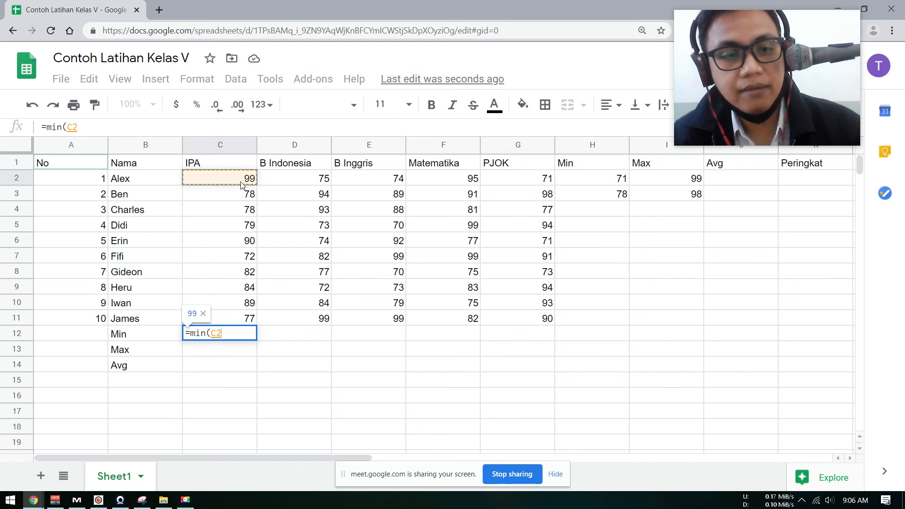
{"action": "left_click_drag", "start_coordinate": [243, 182], "coordinate": [253, 322]}
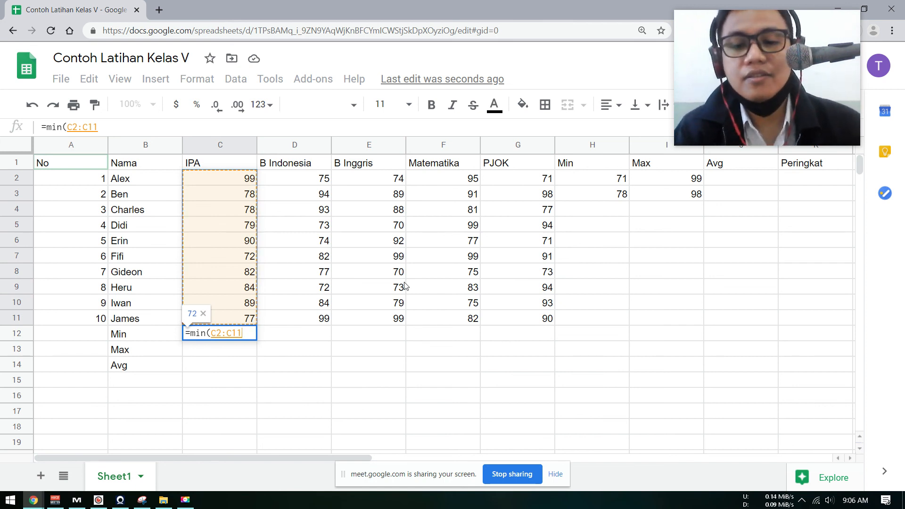
{"action": "type", "text": ")"}
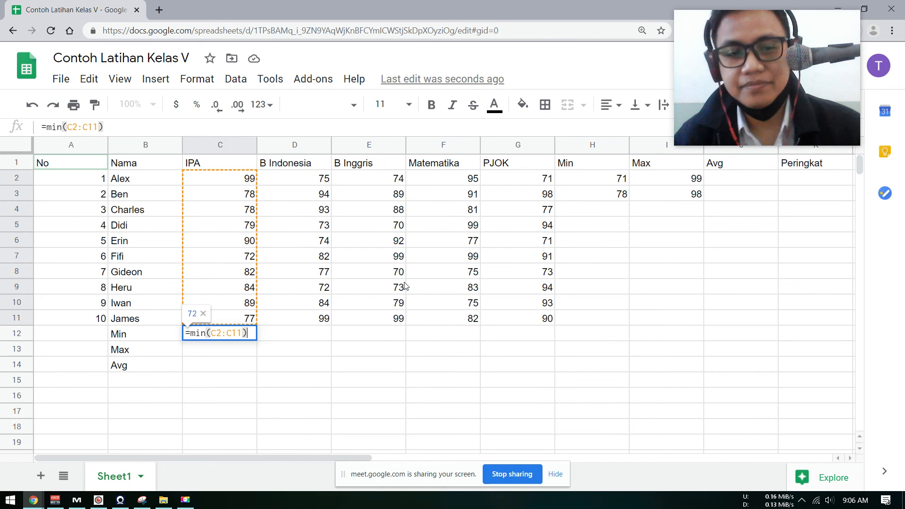
{"action": "key", "text": "Return"}
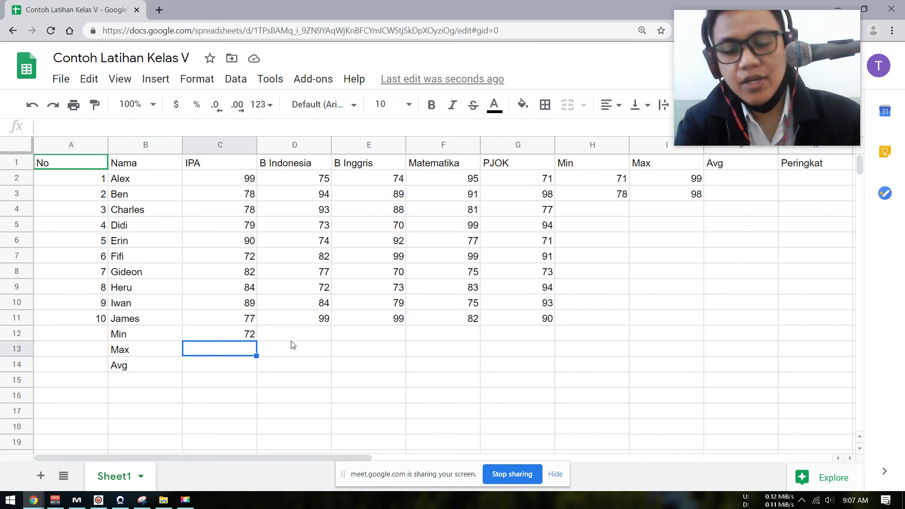
Enter the formula =max(C2:C11) in cell C13 to get the highest IPA score.
{"action": "type", "text": "="}
{"action": "key", "text": "BackSpace"}
{"action": "type", "text": "max"}
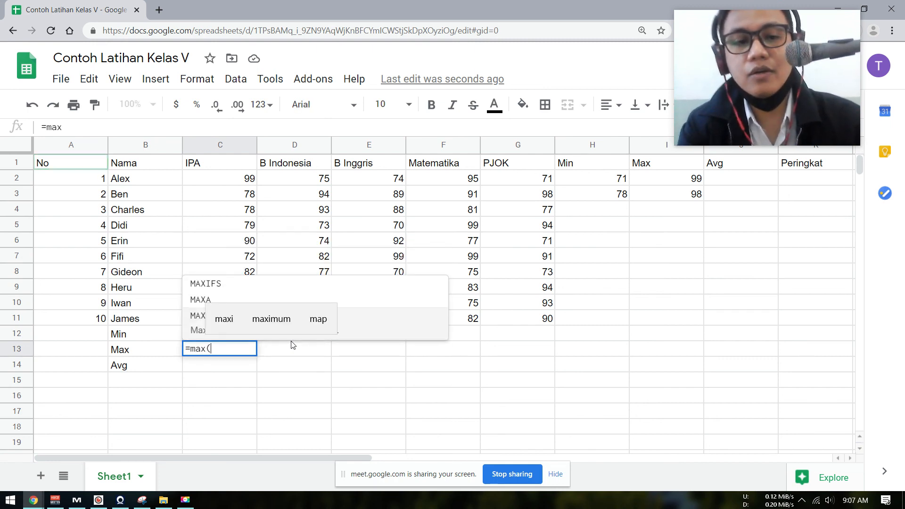
{"action": "type", "text": "("}
{"action": "left_click_drag", "start_coordinate": [244, 183], "coordinate": [249, 320]}
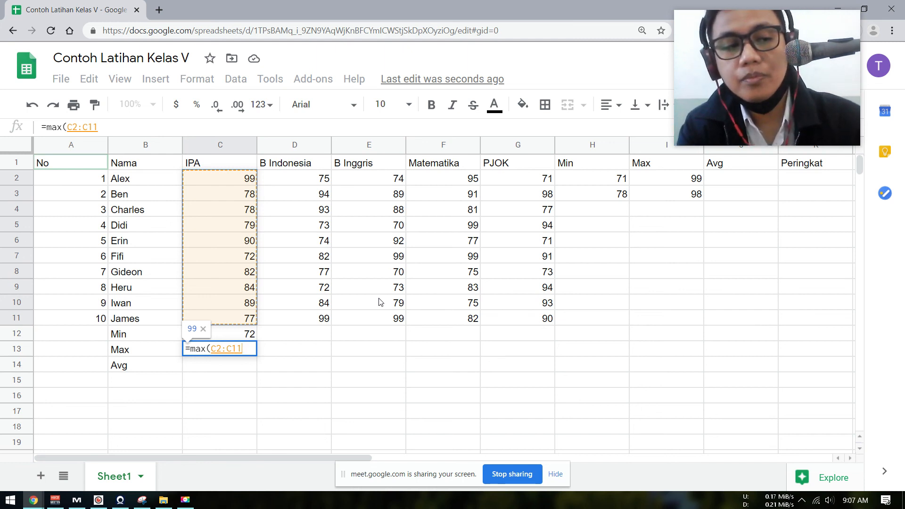
{"action": "type", "text": ")"}
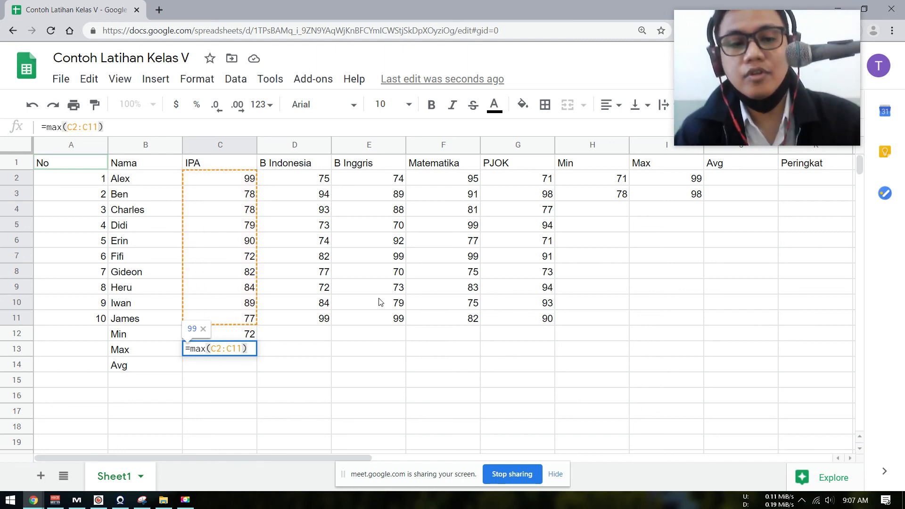
{"action": "key", "text": "Return"}
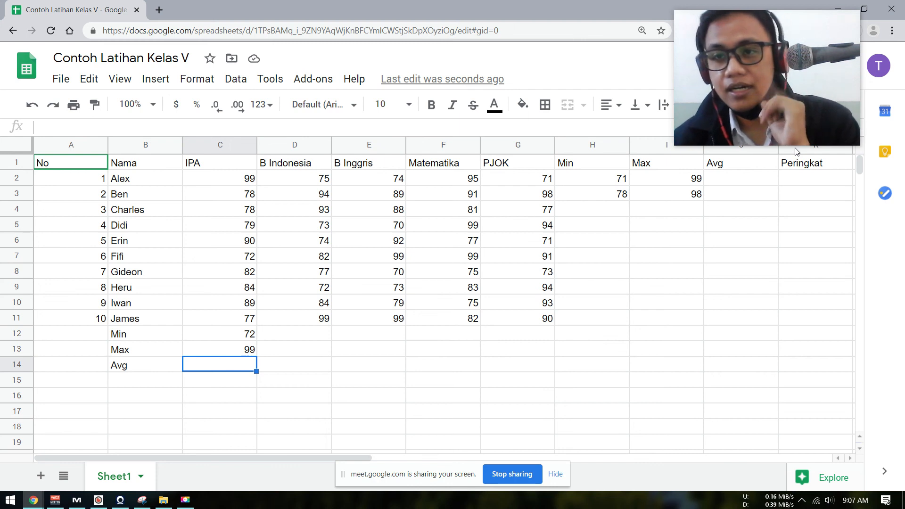
Enter the formula =average(C2:G2) in cell J2 for the first student's average score.
{"action": "left_click", "coordinate": [757, 185]}
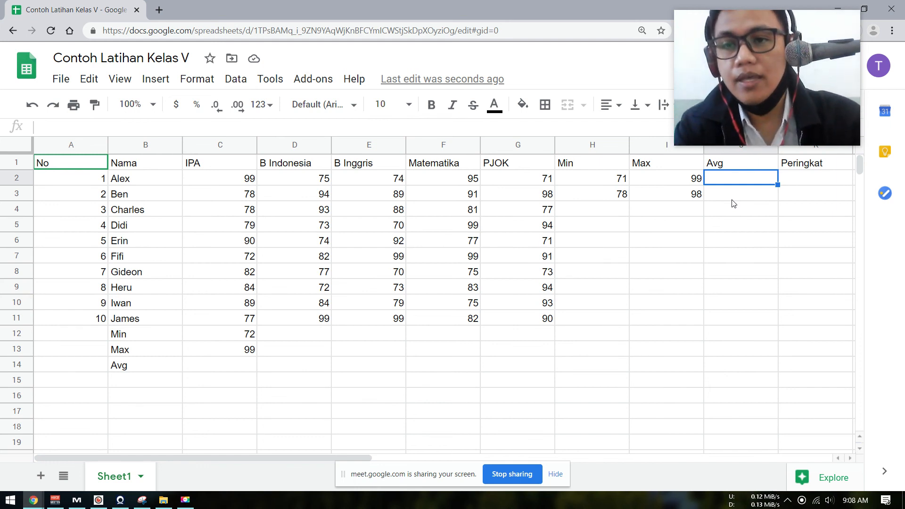
{"action": "type", "text": "=av"}
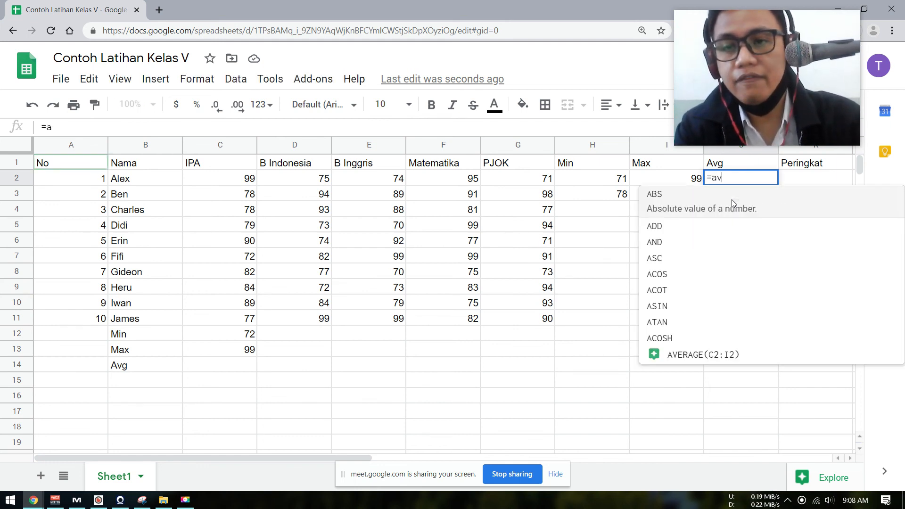
{"action": "type", "text": "erage"}
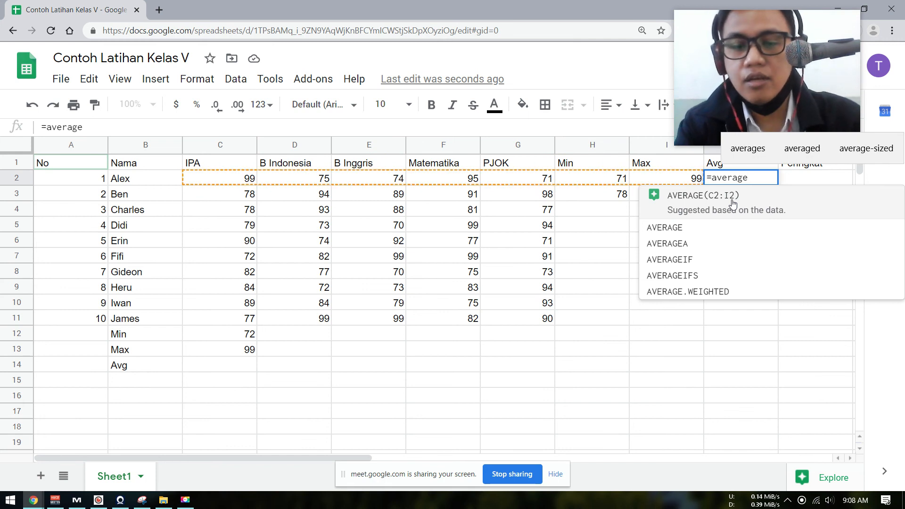
{"action": "type", "text": "("}
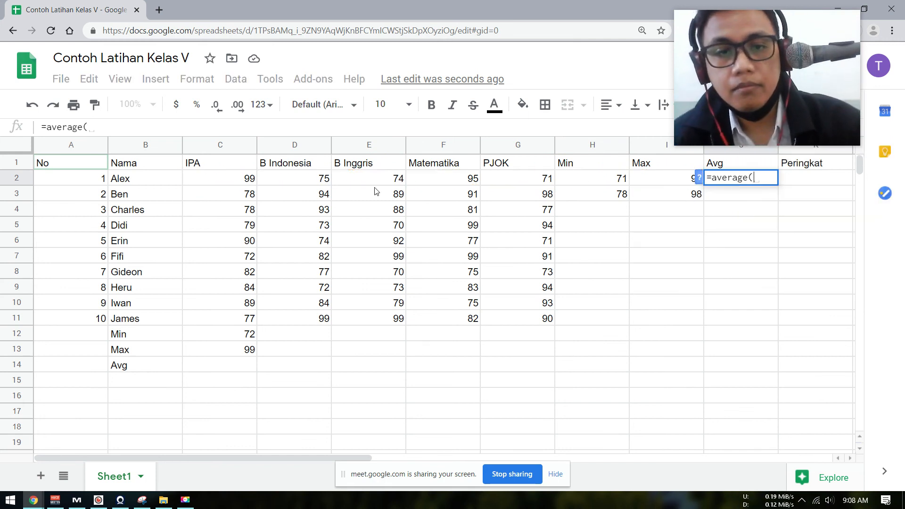
{"action": "left_click", "coordinate": [240, 180]}
{"action": "left_click_drag", "start_coordinate": [240, 179], "coordinate": [513, 176]}
{"action": "type", "text": ")"}
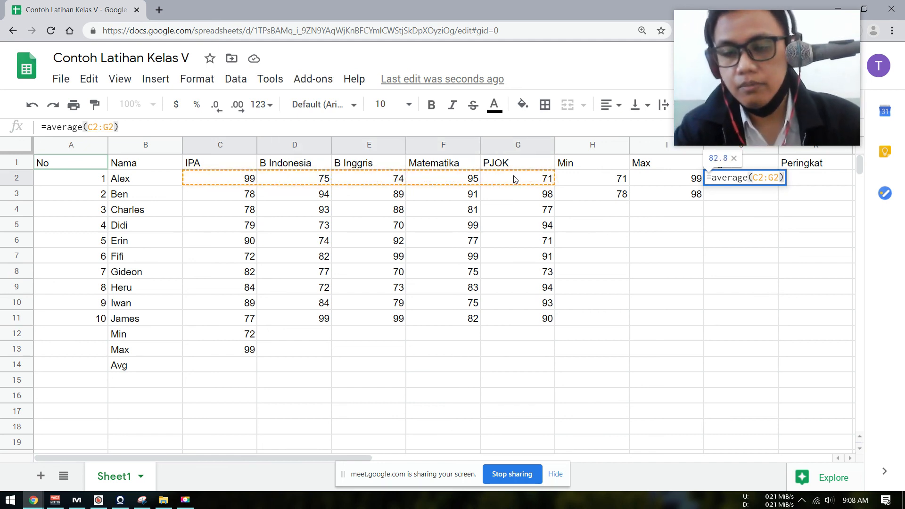
{"action": "key", "text": "Return"}
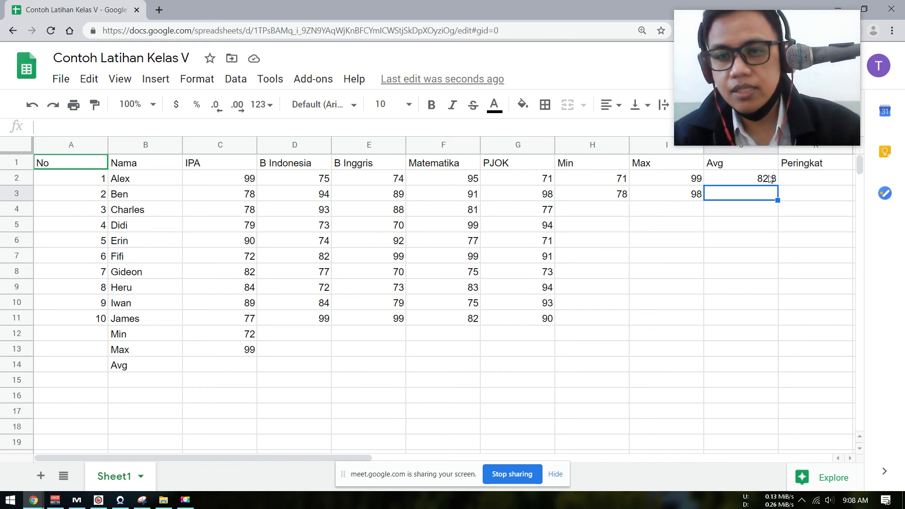
Enter the formula =average(C3:G3) in cell J3 for the second student's average score.
{"action": "type", "text": "="}
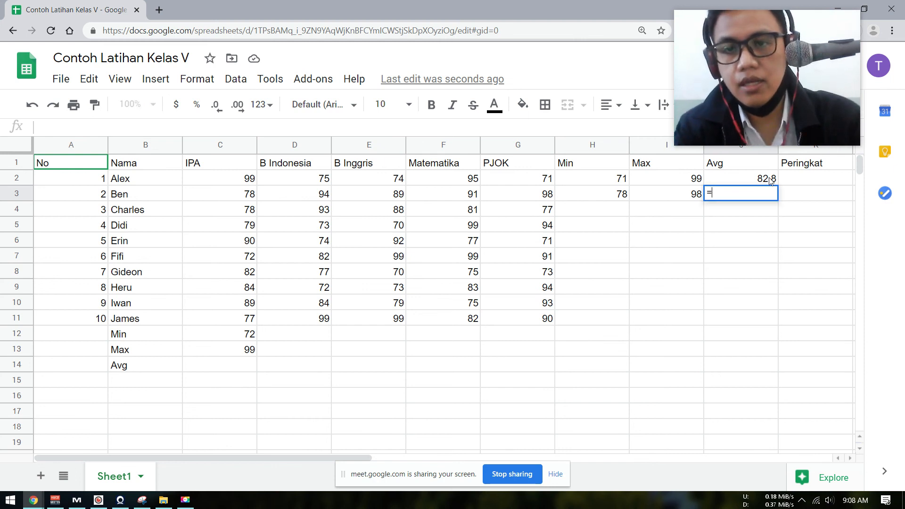
{"action": "type", "text": "=average"}
{"action": "key", "text": "BackSpace"}
{"action": "key", "text": "BackSpace"}
{"action": "key", "text": "BackSpace"}
{"action": "key", "text": "BackSpace"}
{"action": "key", "text": "BackSpace"}
{"action": "key", "text": "BackSpace"}
{"action": "key", "text": "BackSpace"}
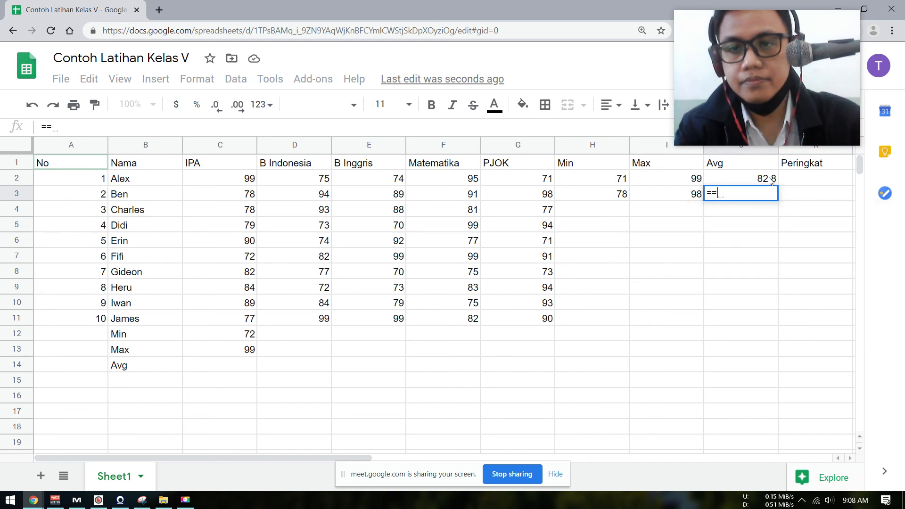
{"action": "type", "text": "a"}
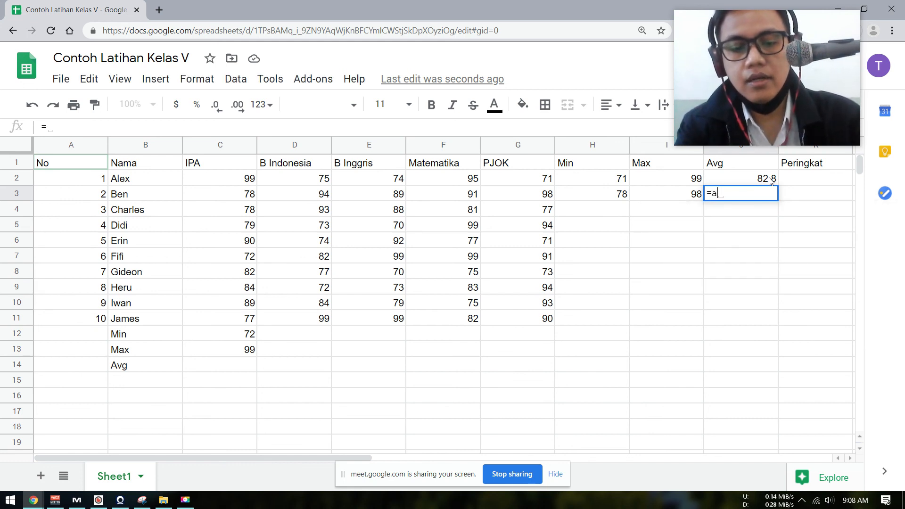
{"action": "type", "text": "verage("}
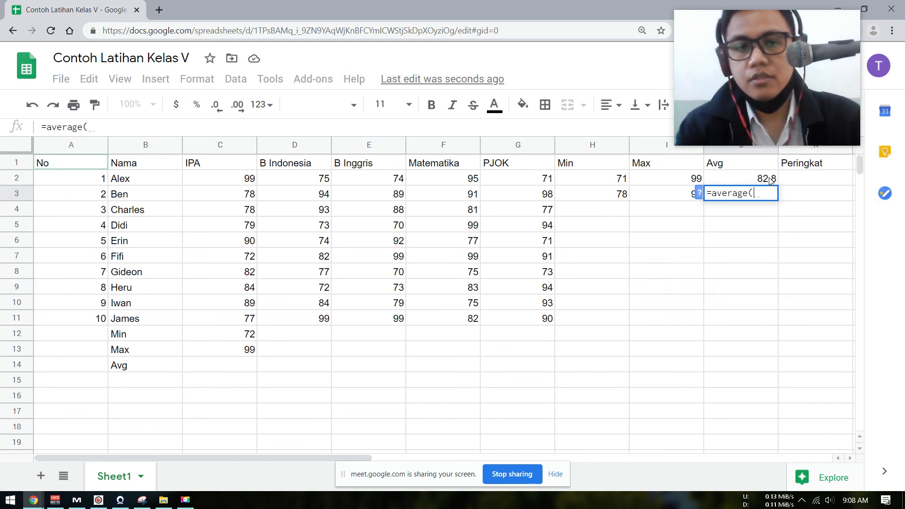
{"action": "left_click_drag", "start_coordinate": [235, 195], "coordinate": [552, 200]}
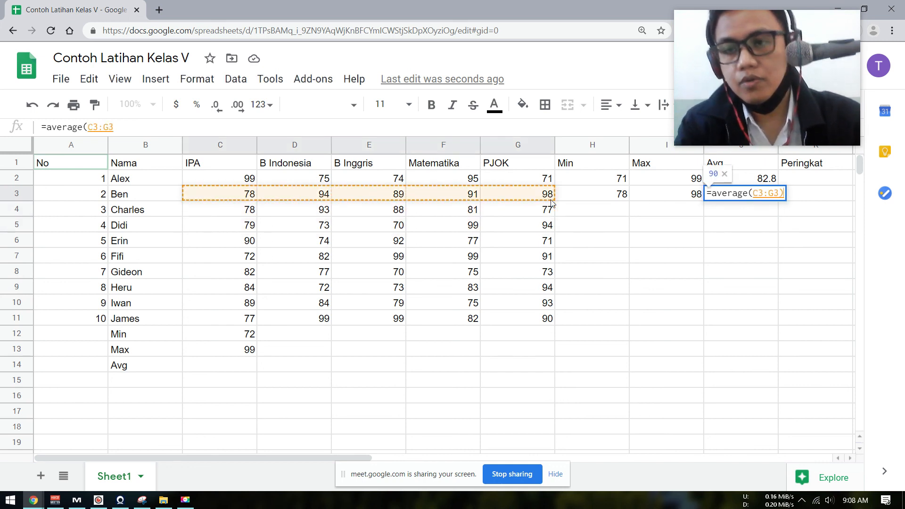
{"action": "key", "text": "Return"}
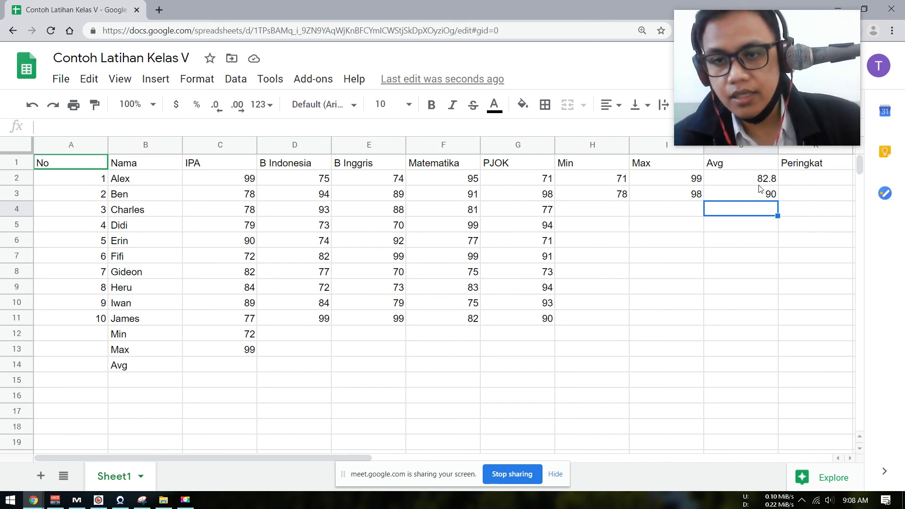
Fill the Avg column cells J4 to J11 with the sample values 78, 85, 78, 79, 76, 89, 85 and 84.
{"action": "type", "text": "98"}
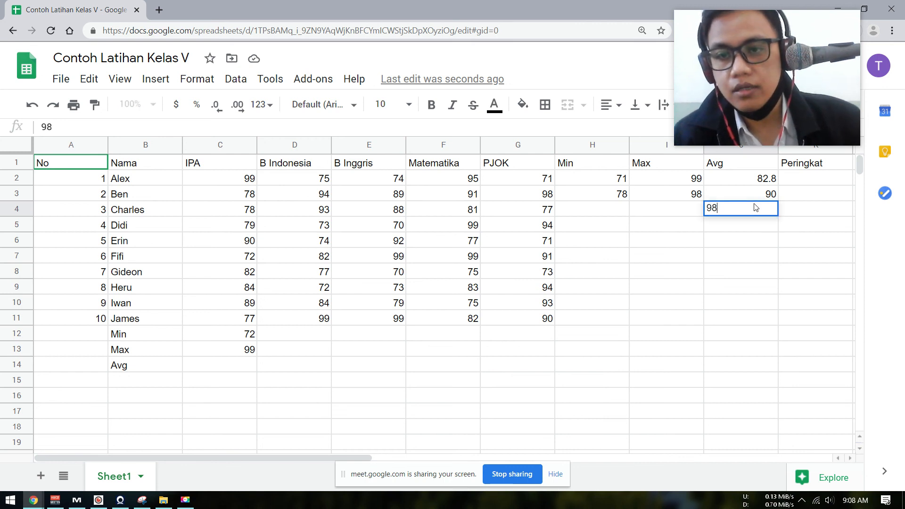
{"action": "key", "text": "BackSpace"}
{"action": "type", "text": "78"}
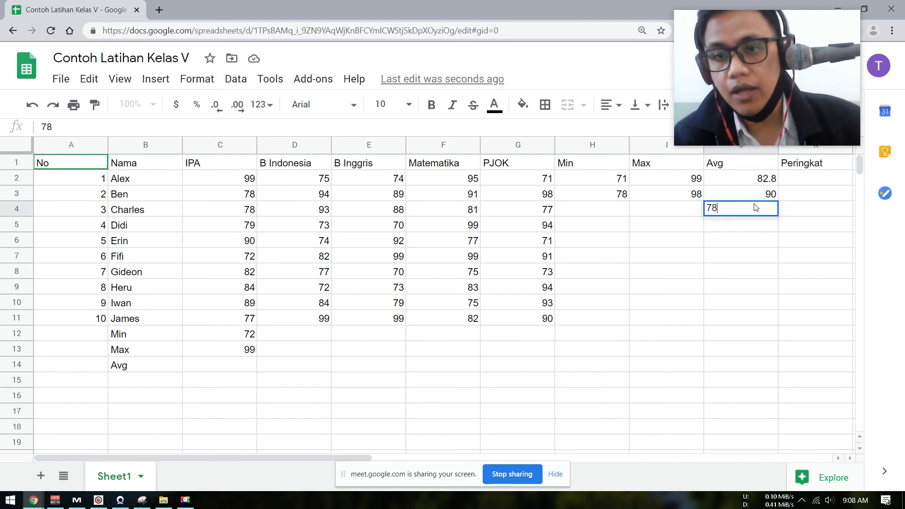
{"action": "key", "text": "Return"}
{"action": "type", "text": "85"}
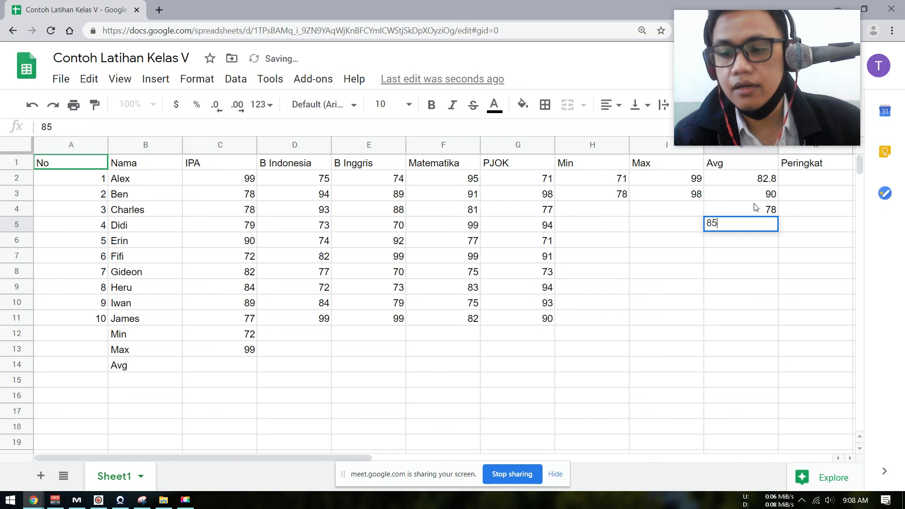
{"action": "key", "text": "Return"}
{"action": "type", "text": "78"}
{"action": "key", "text": "Return"}
{"action": "type", "text": "7"}
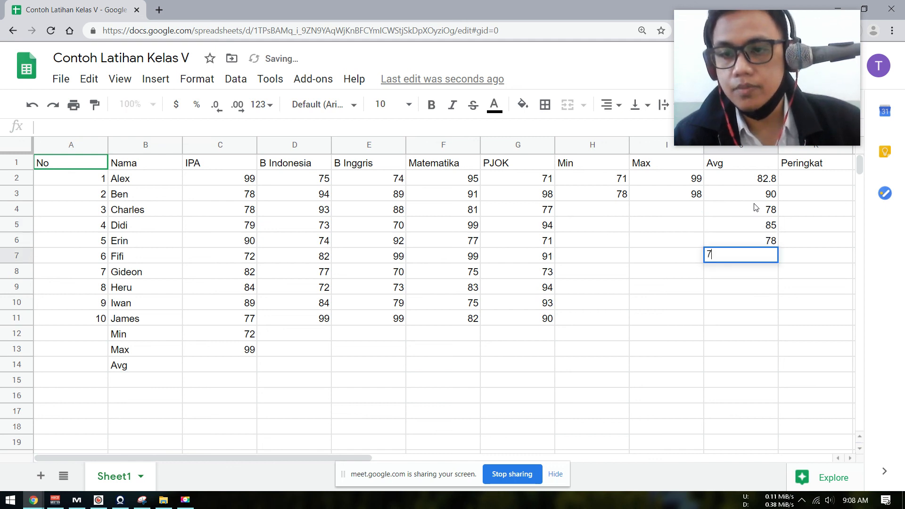
{"action": "type", "text": "9"}
{"action": "key", "text": "Return"}
{"action": "type", "text": "76"}
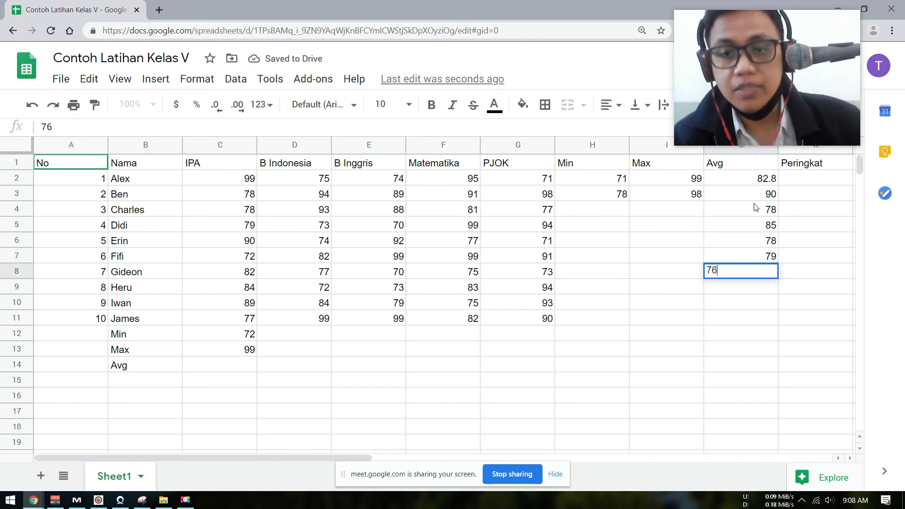
{"action": "key", "text": "Return"}
{"action": "type", "text": "89"}
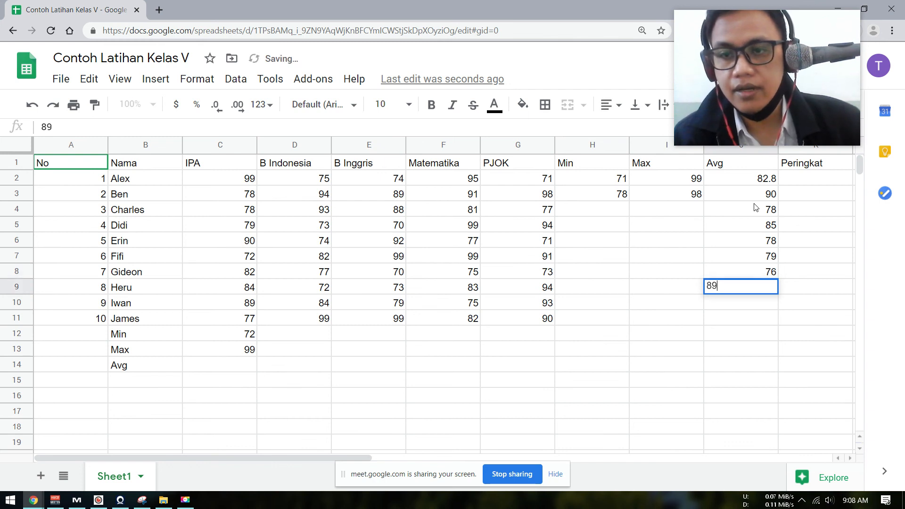
{"action": "key", "text": "Return"}
{"action": "type", "text": "85"}
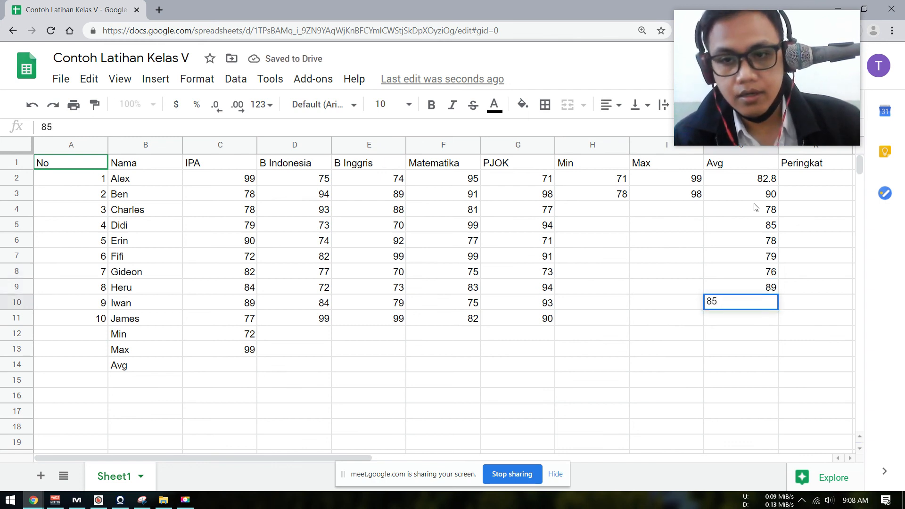
{"action": "key", "text": "Return"}
{"action": "type", "text": "84"}
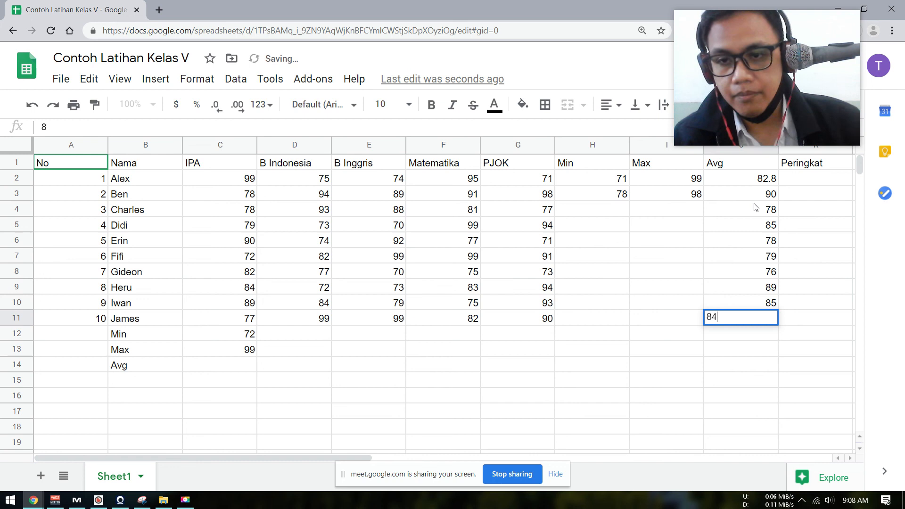
Try the formula =max(J2:J11) in cell J12 to find the highest average, and clear the cell again.
{"action": "left_click", "coordinate": [763, 336]}
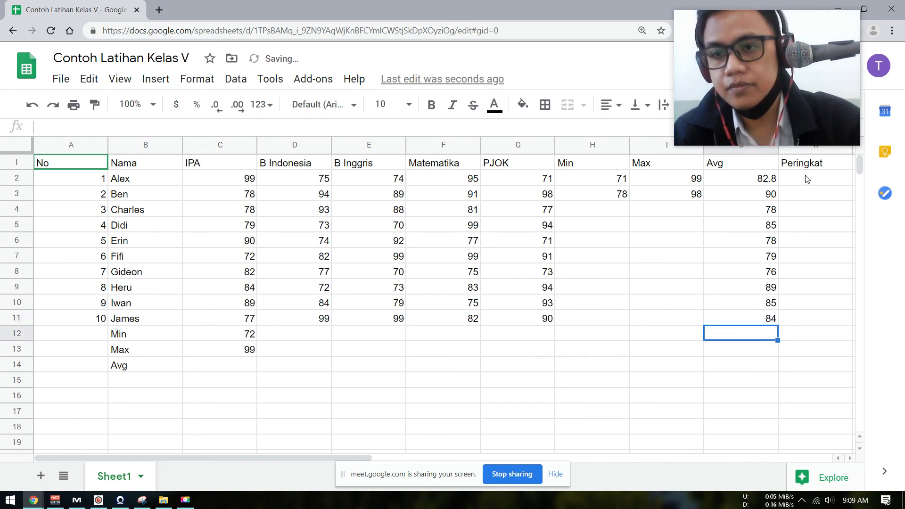
{"action": "type", "text": "="}
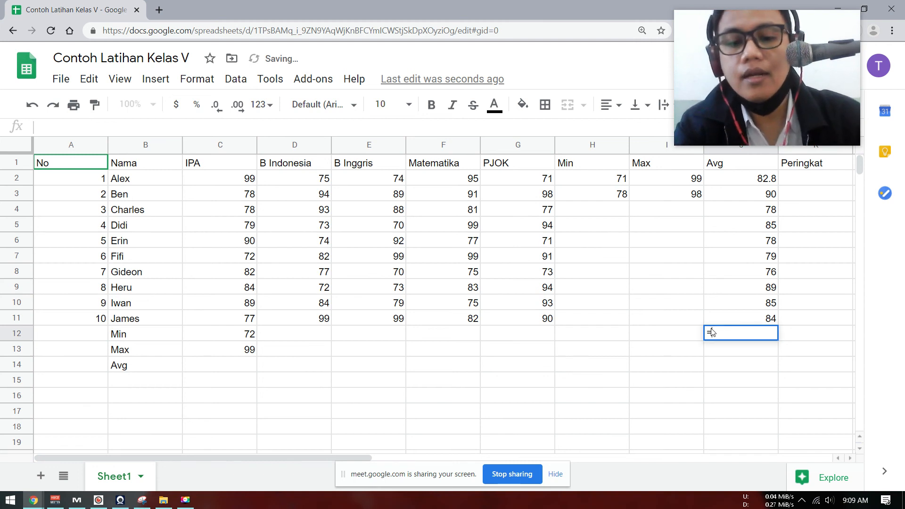
{"action": "type", "text": "m"}
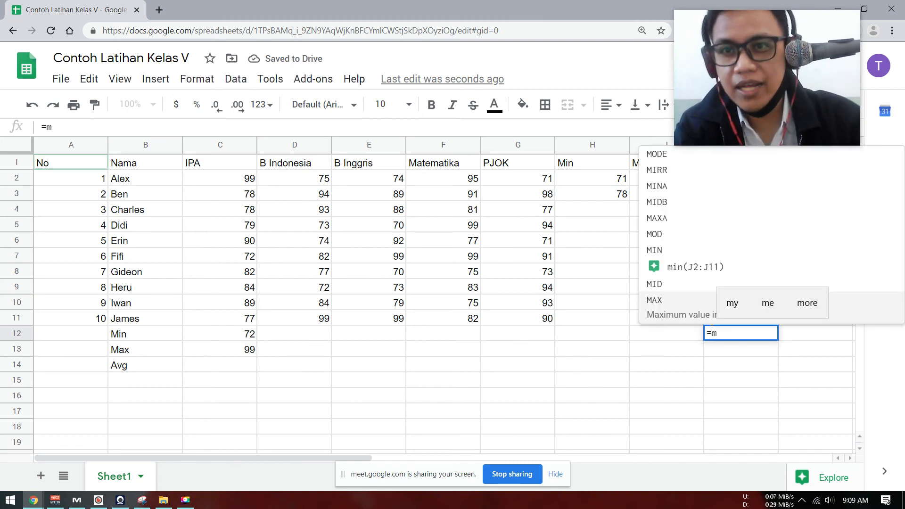
{"action": "type", "text": "ax("}
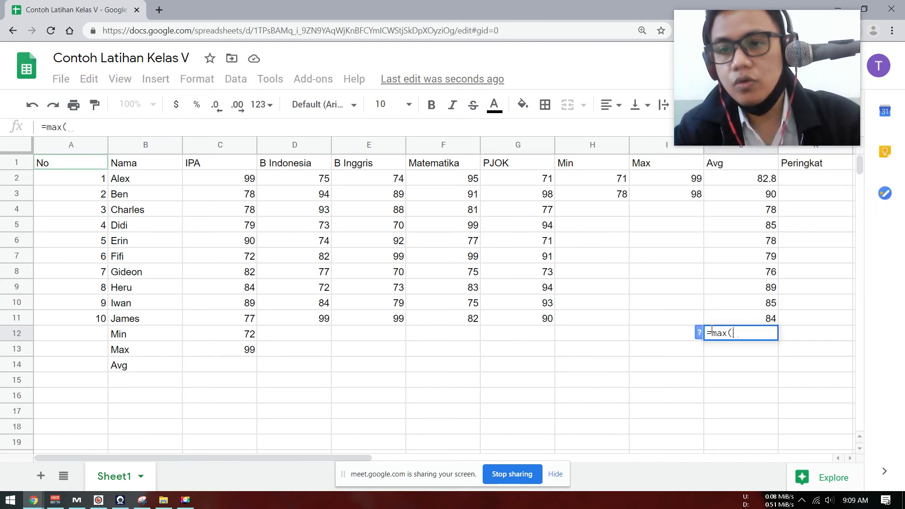
{"action": "left_click_drag", "start_coordinate": [766, 182], "coordinate": [777, 322]}
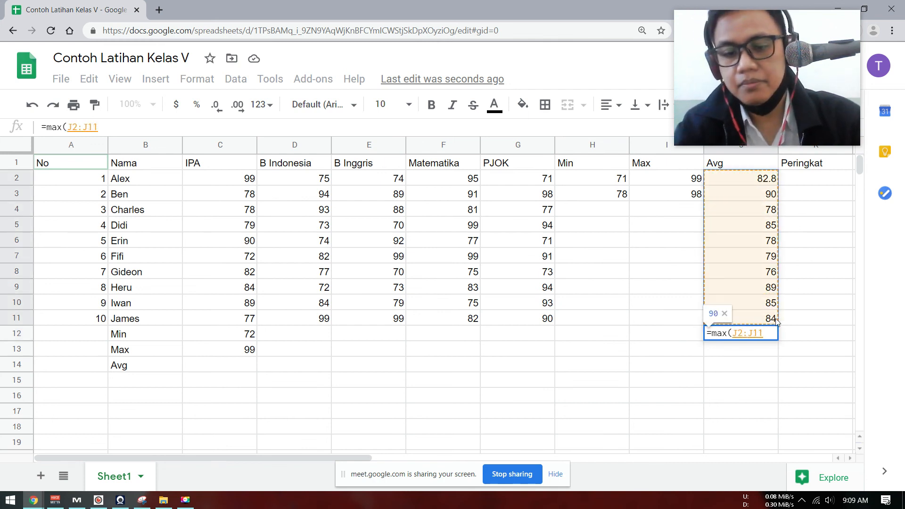
{"action": "type", "text": ")"}
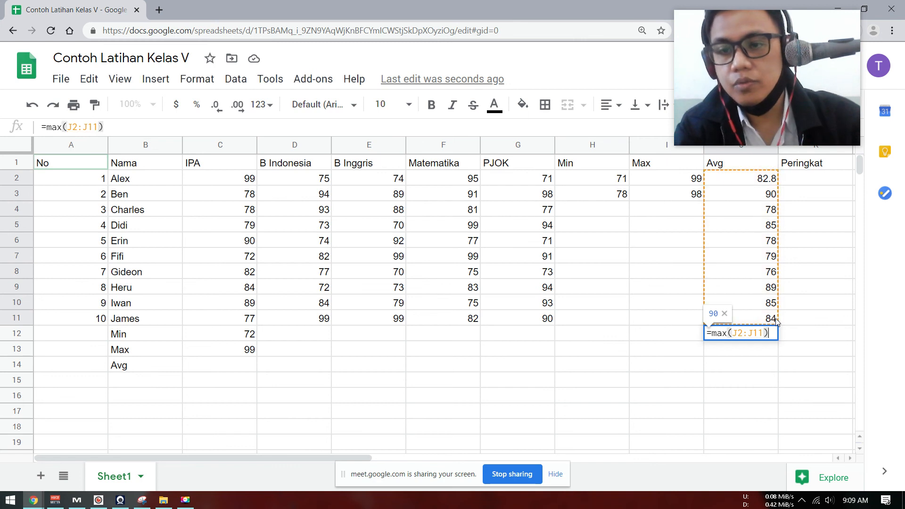
{"action": "key", "text": "Return"}
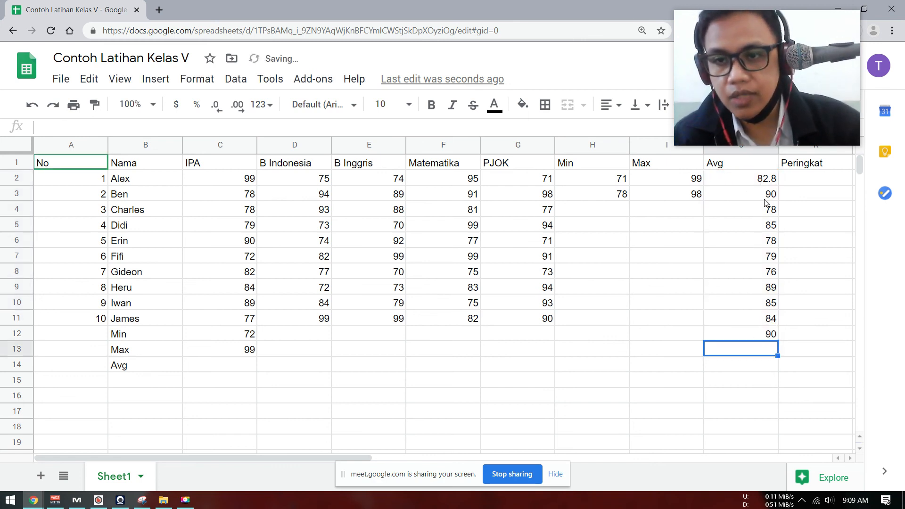
{"action": "left_click", "coordinate": [741, 338]}
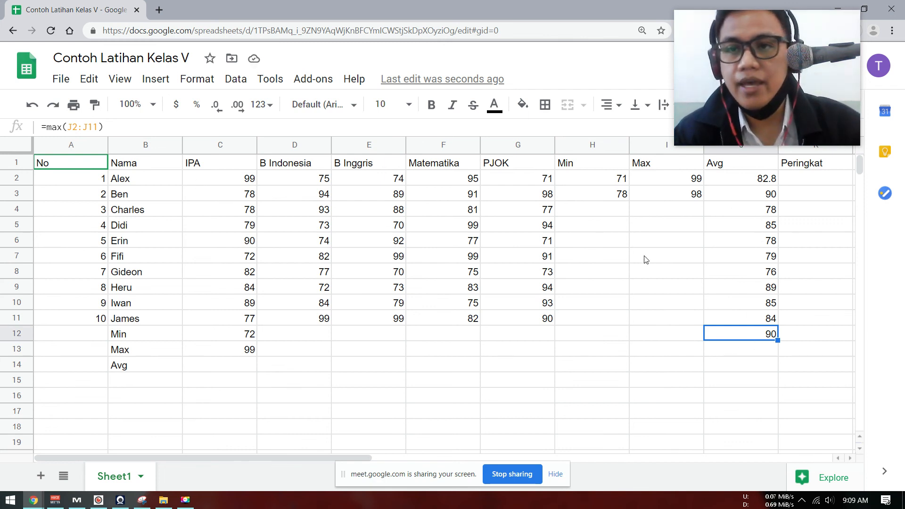
{"action": "key", "text": "Delete"}
Enter rank 1 for the second student in Peringkat cell K3, dismissing the help center message.
{"action": "left_click", "coordinate": [819, 193]}
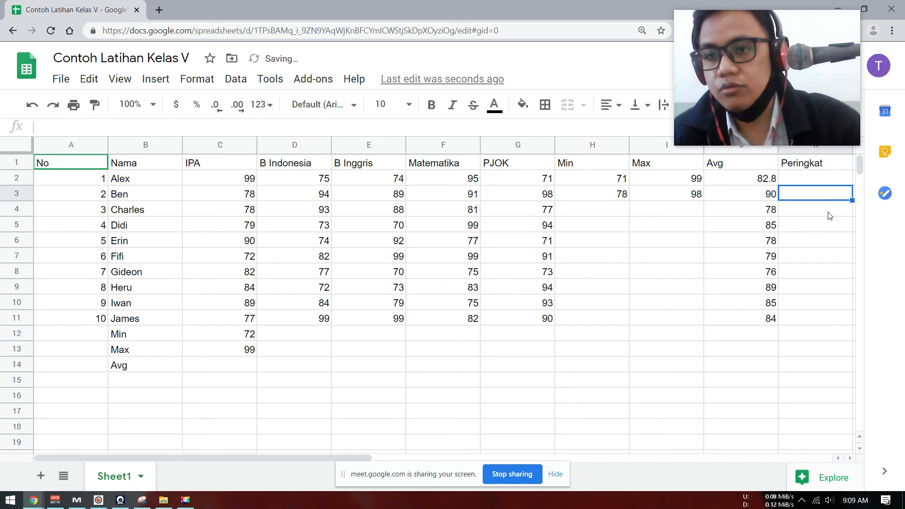
{"action": "key", "text": "F1"}
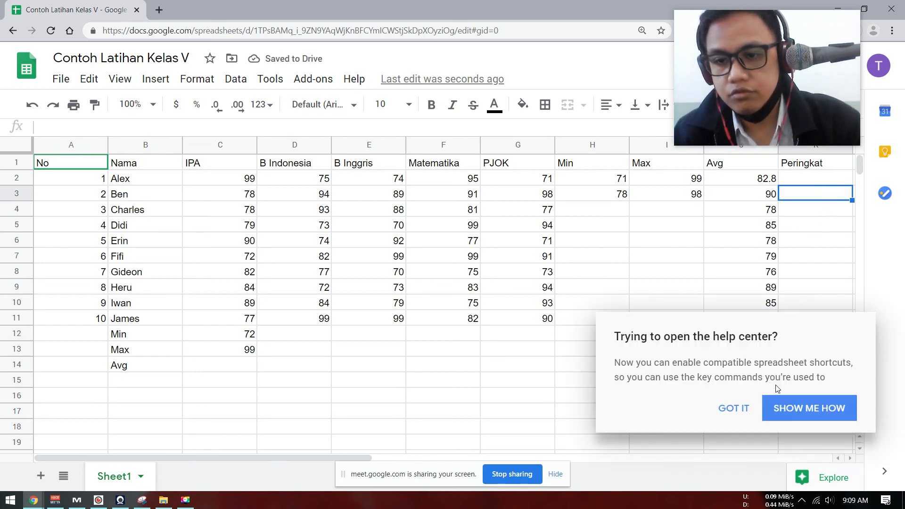
{"action": "left_click", "coordinate": [795, 272]}
{"action": "left_click", "coordinate": [745, 408]}
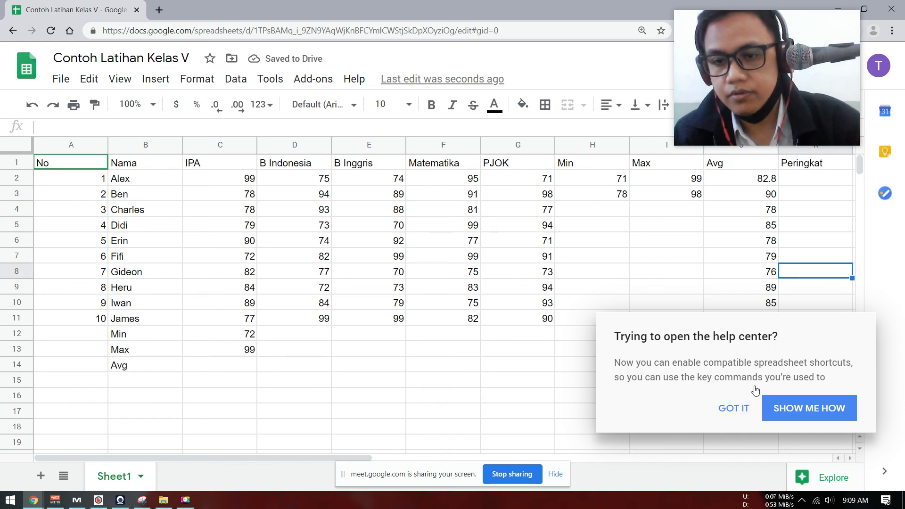
{"action": "left_click", "coordinate": [814, 189]}
{"action": "type", "text": "1"}
{"action": "left_click", "coordinate": [747, 366]}
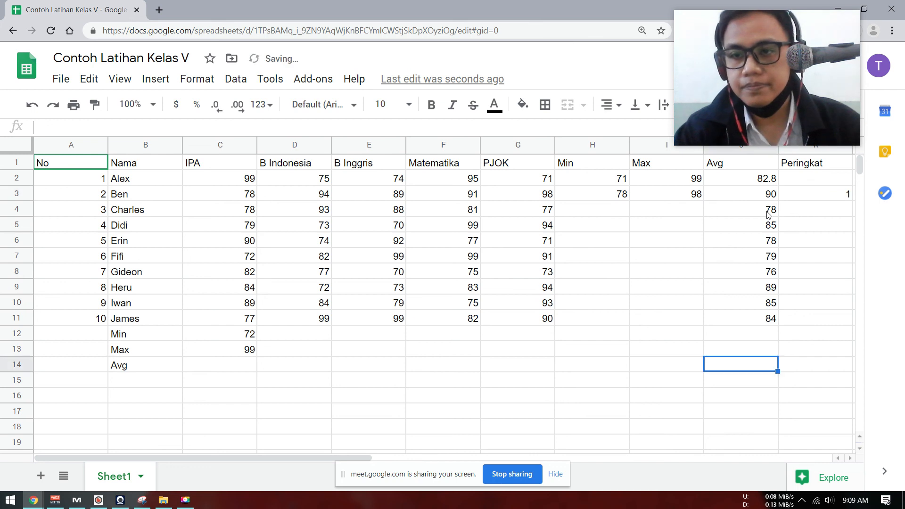
Clear the sample averages from cells J4 to J11 and the rank from Peringkat cell K3.
{"action": "mouse_move", "coordinate": [764, 209]}
{"action": "left_mouse_down"}
{"action": "mouse_move", "coordinate": [764, 321]}
{"action": "mouse_move", "coordinate": [760, 209]}
{"action": "left_mouse_up"}
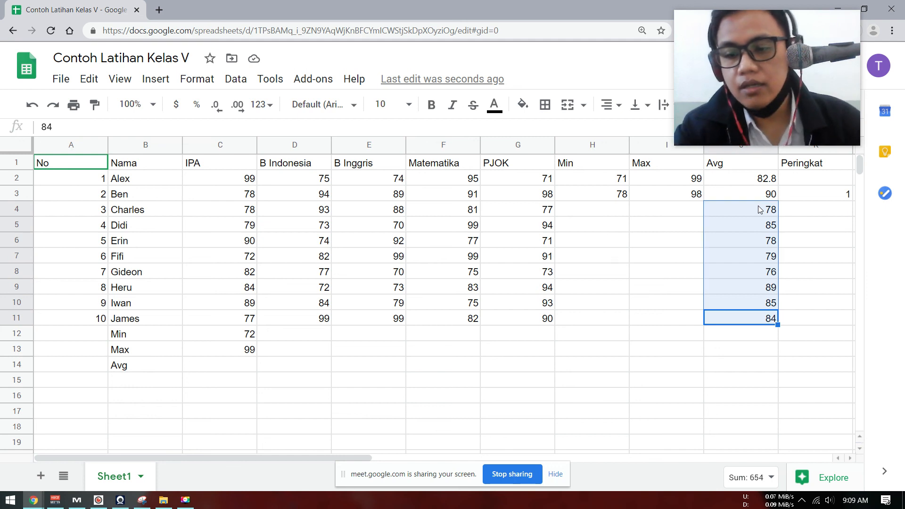
{"action": "key", "text": "Delete"}
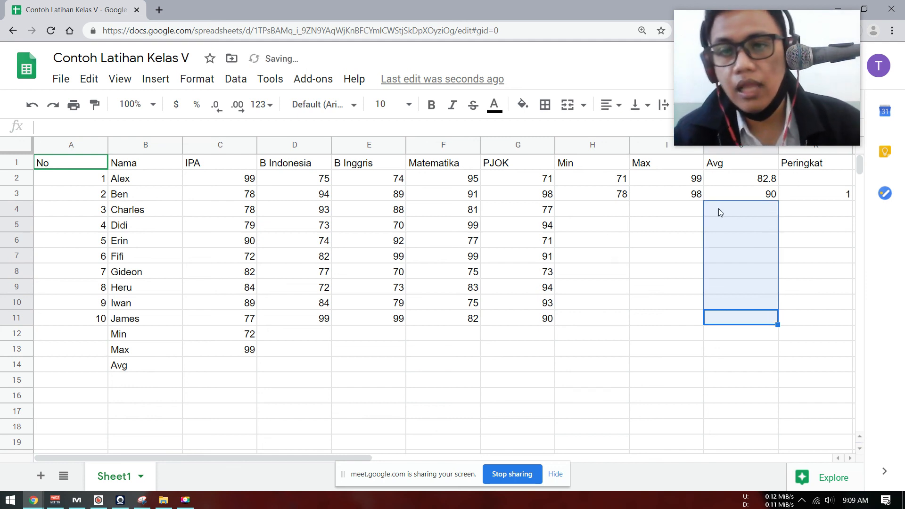
{"action": "left_click", "coordinate": [676, 197]}
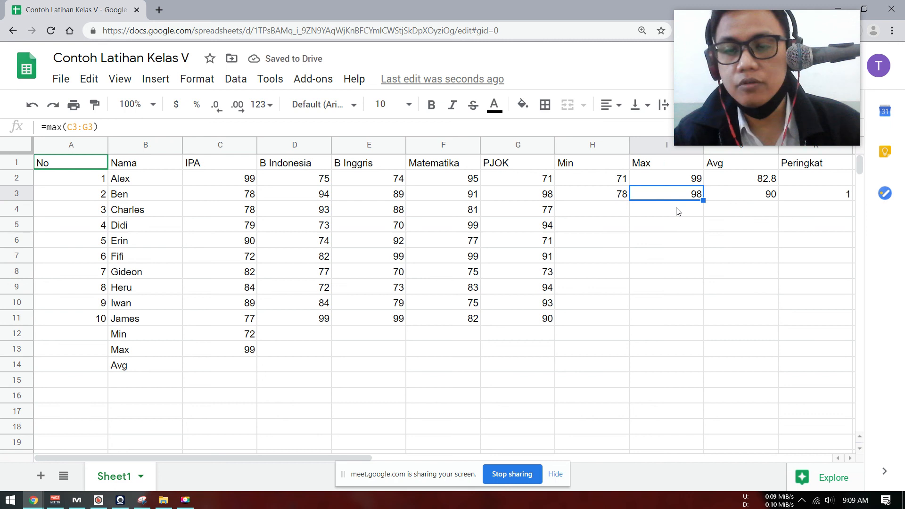
{"action": "key", "text": "Down"}
{"action": "left_click", "coordinate": [825, 197]}
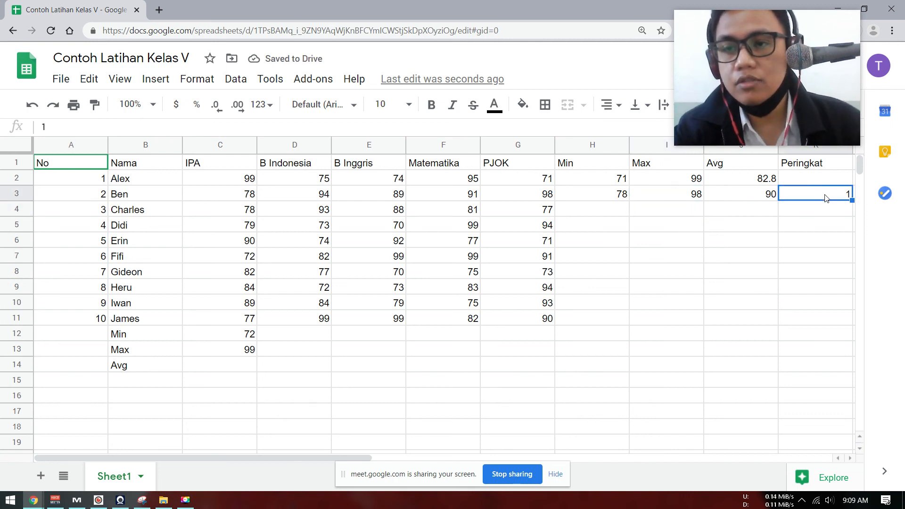
{"action": "key", "text": "Delete"}
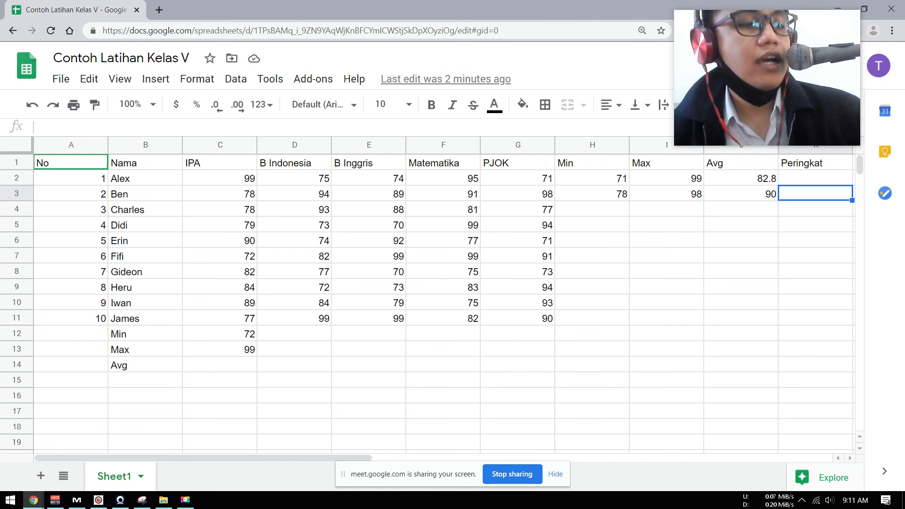
Write the question "Siapakah yang menjadi peringkat pertama ?" in cell B16 below the score table.
{"action": "left_click", "coordinate": [171, 402]}
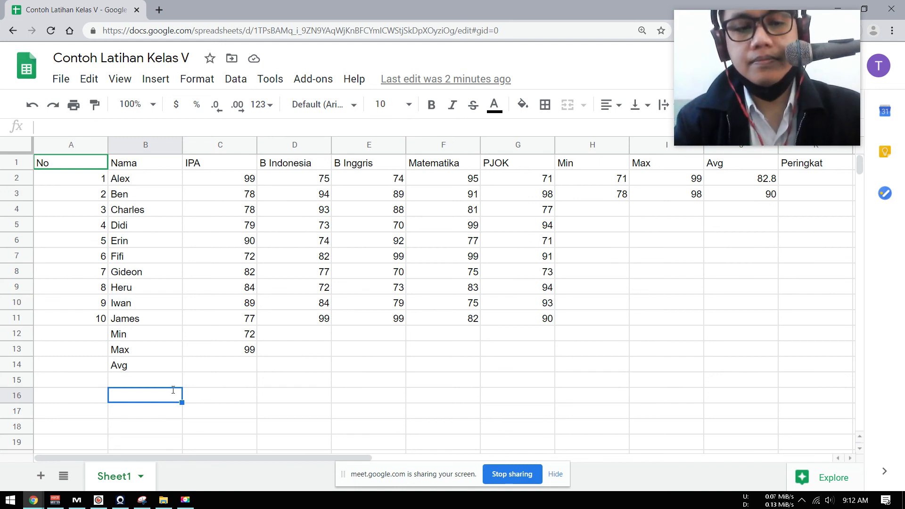
{"action": "type", "text": "Siapakah "}
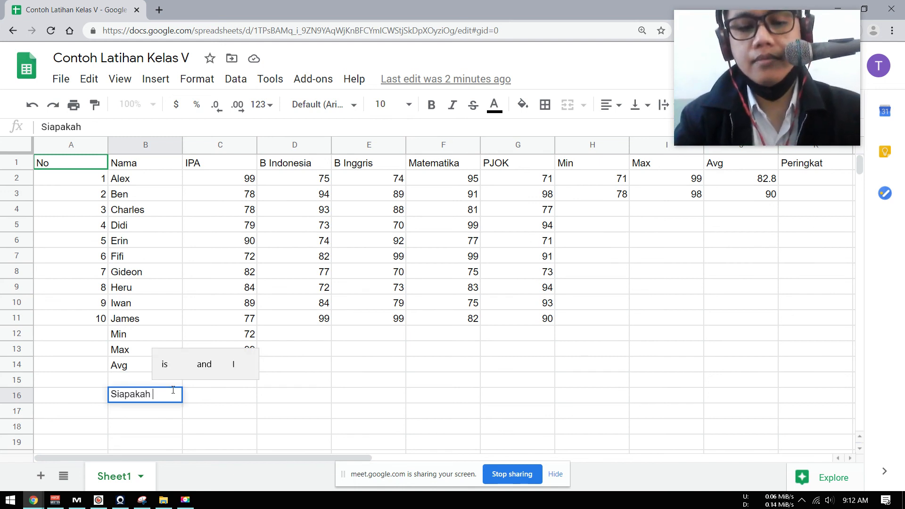
{"action": "type", "text": "yang menjadi peringkat pertama ?"}
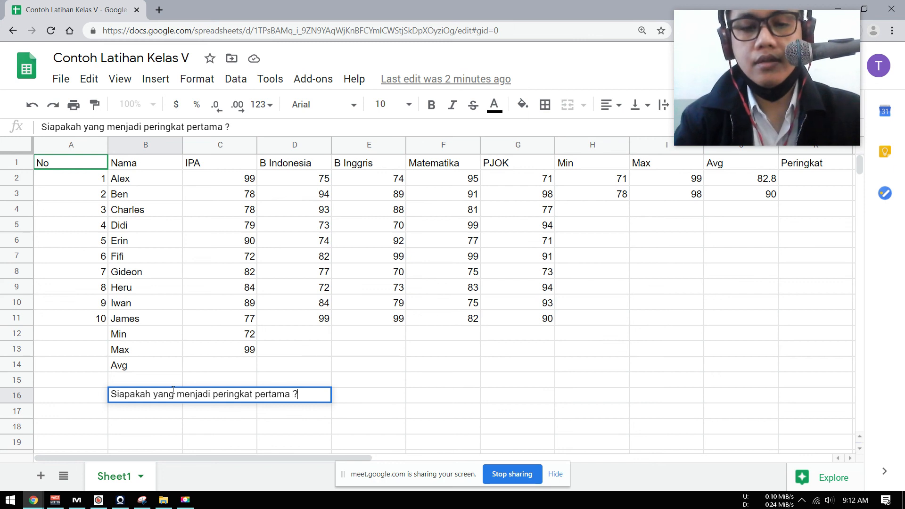
Answer the first-rank question in cell E16 with the name of the student in row 3.
{"action": "left_click", "coordinate": [362, 396]}
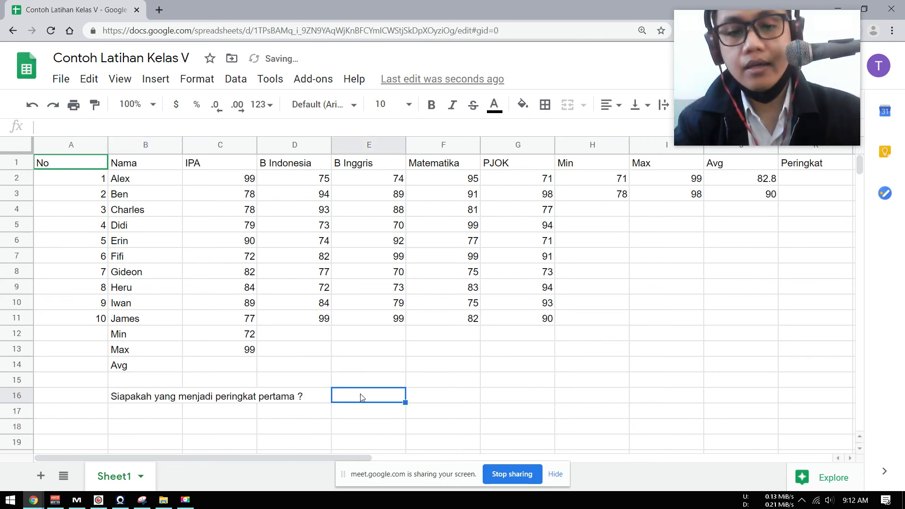
{"action": "type", "text": "Ben"}
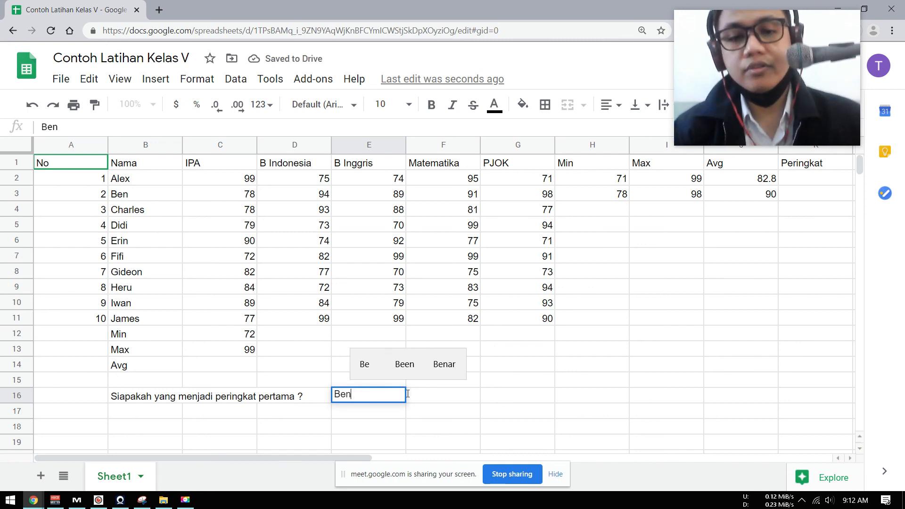
{"action": "left_click", "coordinate": [758, 200]}
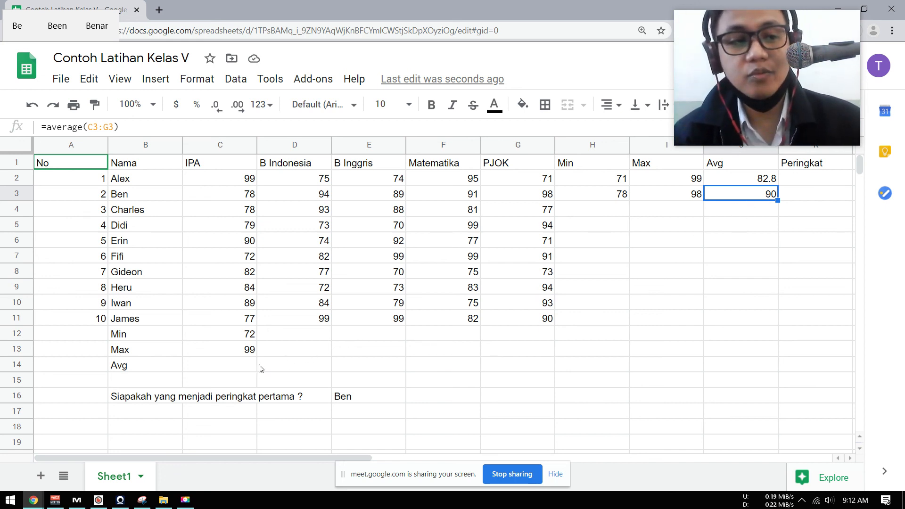
Write the question "Siapakah yang paling tinggi nilai Matematika?" in cell B17.
{"action": "left_click", "coordinate": [152, 401]}
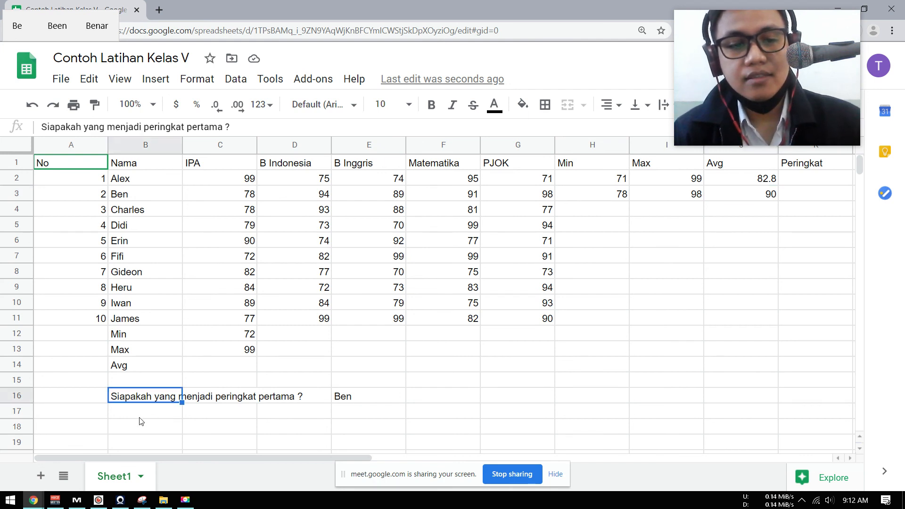
{"action": "left_click", "coordinate": [157, 414]}
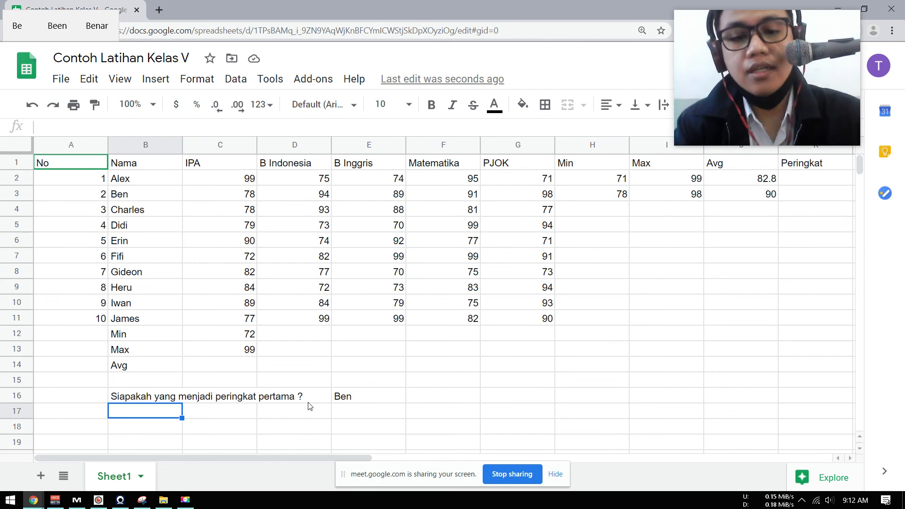
{"action": "type", "text": "SIap"}
{"action": "key", "text": "BackSpace"}
{"action": "key", "text": "BackSpace"}
{"action": "key", "text": "BackSpace"}
{"action": "key", "text": "BackSpace"}
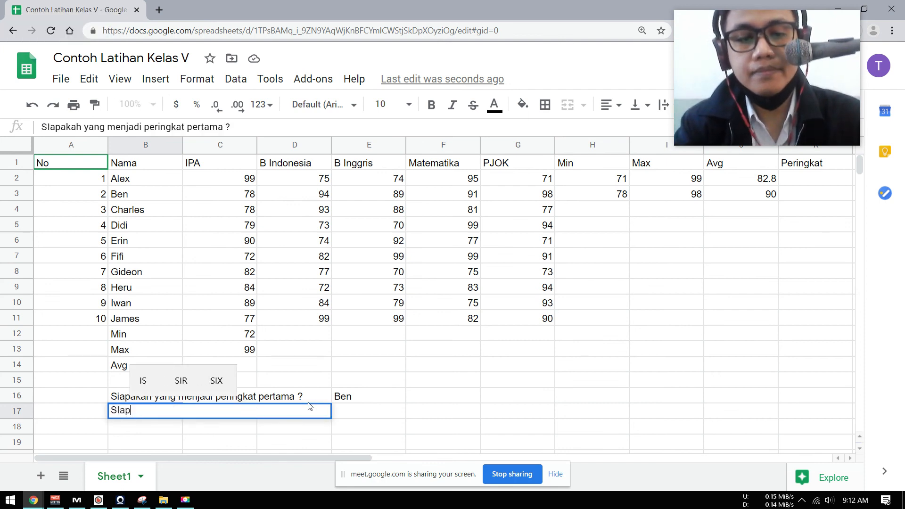
{"action": "type", "text": "iapak"}
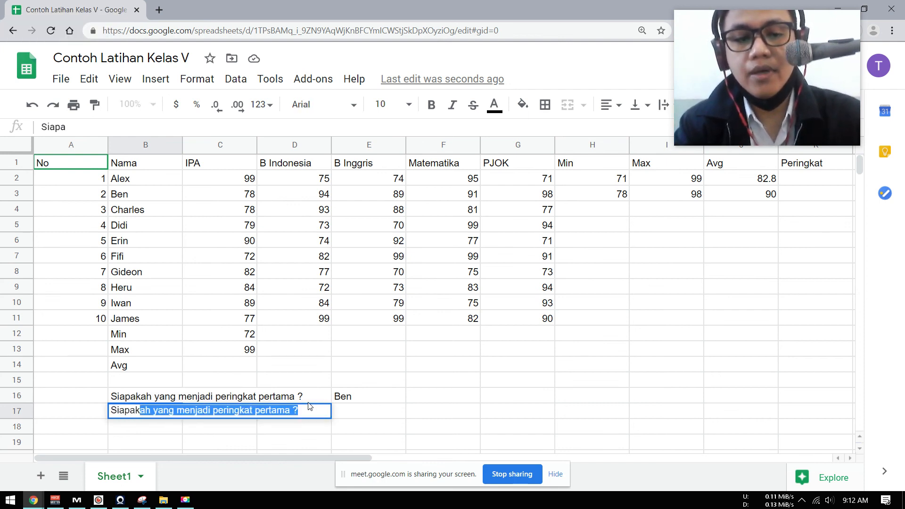
{"action": "type", "text": "ah yang pal"}
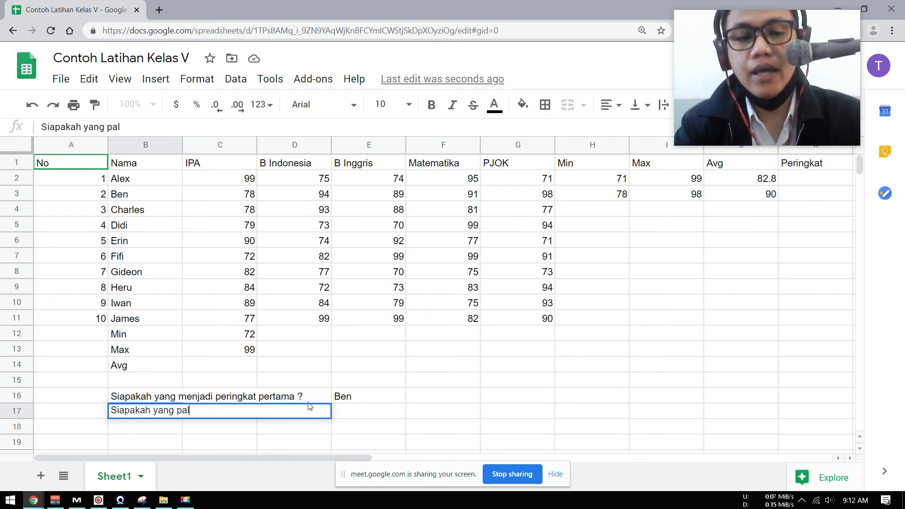
{"action": "type", "text": "ing tinggi nilai "}
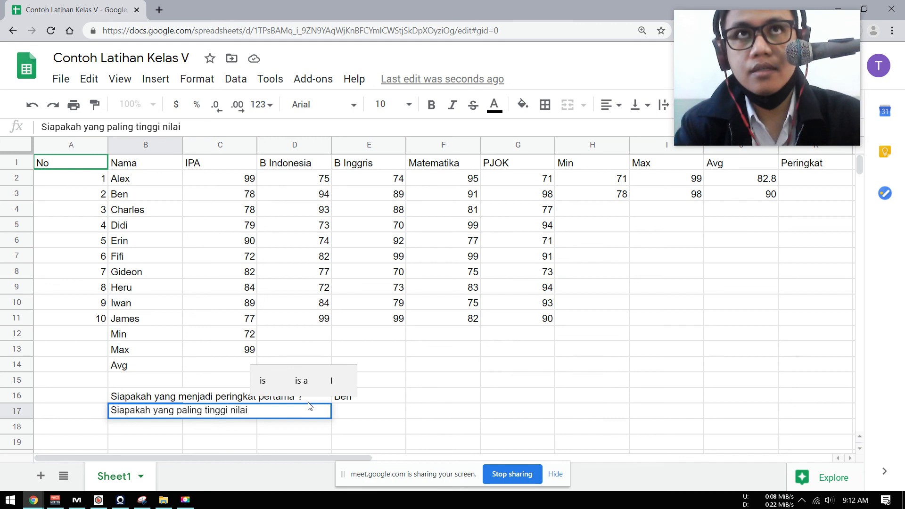
{"action": "type", "text": "Matematika"}
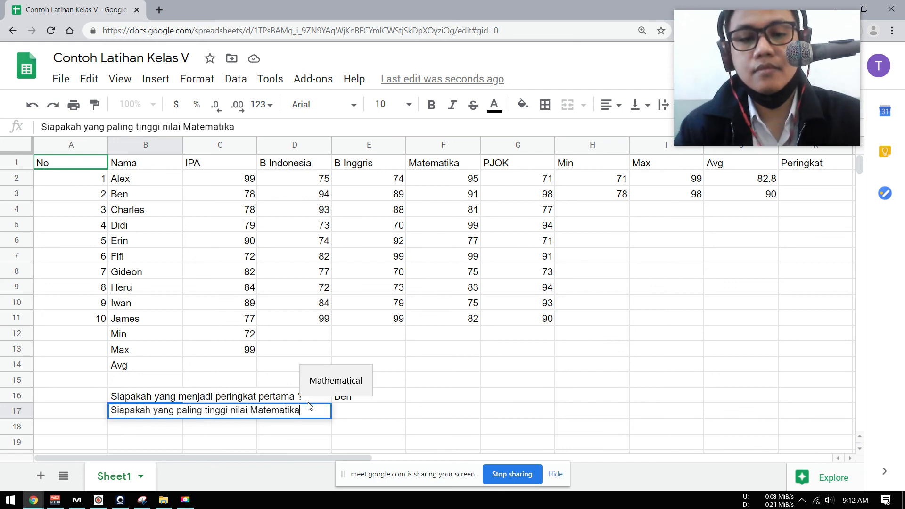
{"action": "type", "text": "?"}
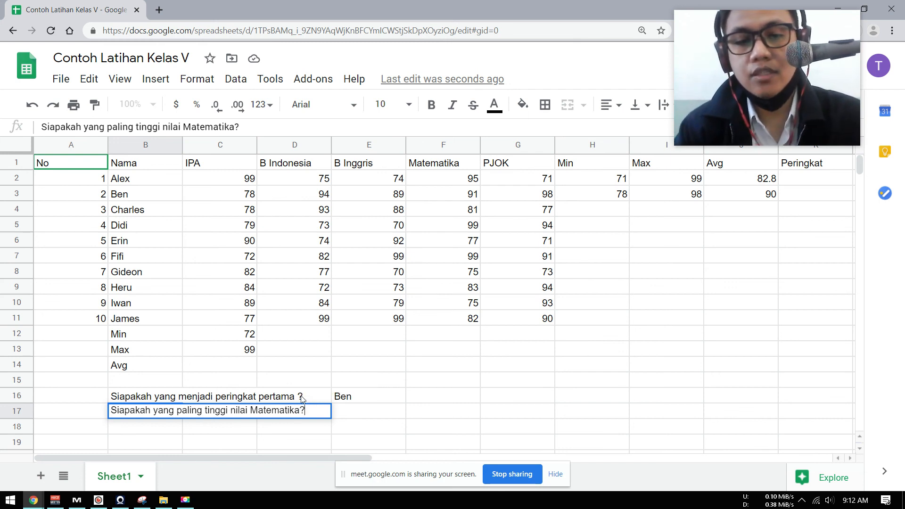
Answer the Matematika question in cell E17 with the name of the student in row 7.
{"action": "left_click", "coordinate": [377, 412]}
{"action": "type", "text": "F"}
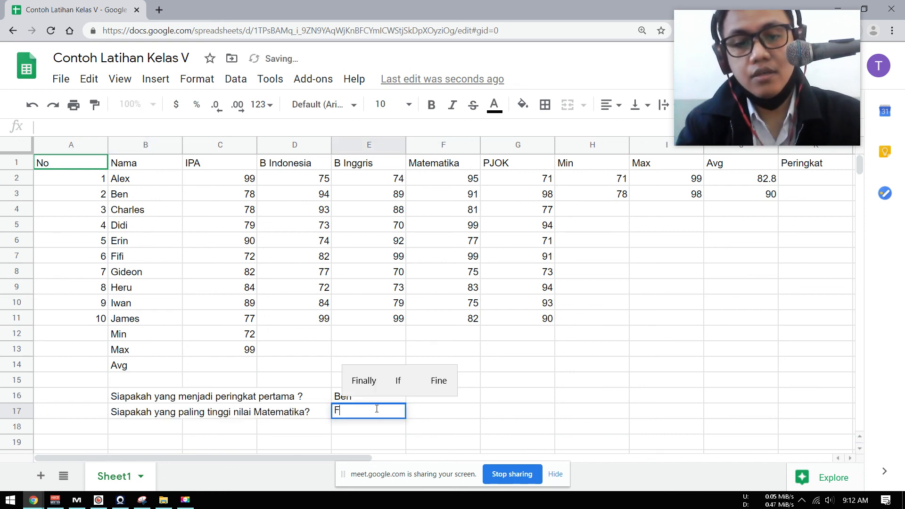
{"action": "type", "text": "ifi"}
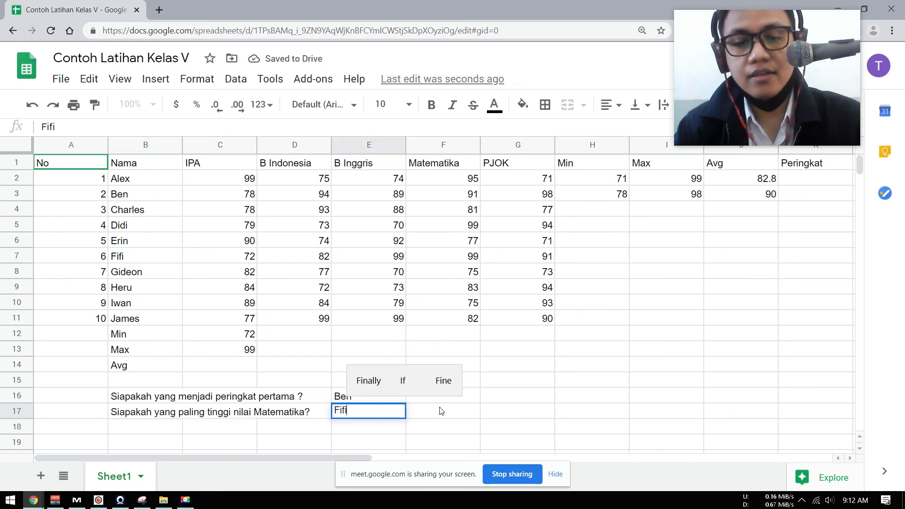
Write the follow-up question "Berapakah nilainya? Gunakan formula/rumus..." in cell F17 beside the Matematika answer.
{"action": "left_click", "coordinate": [441, 411]}
{"action": "type", "text": "Be"}
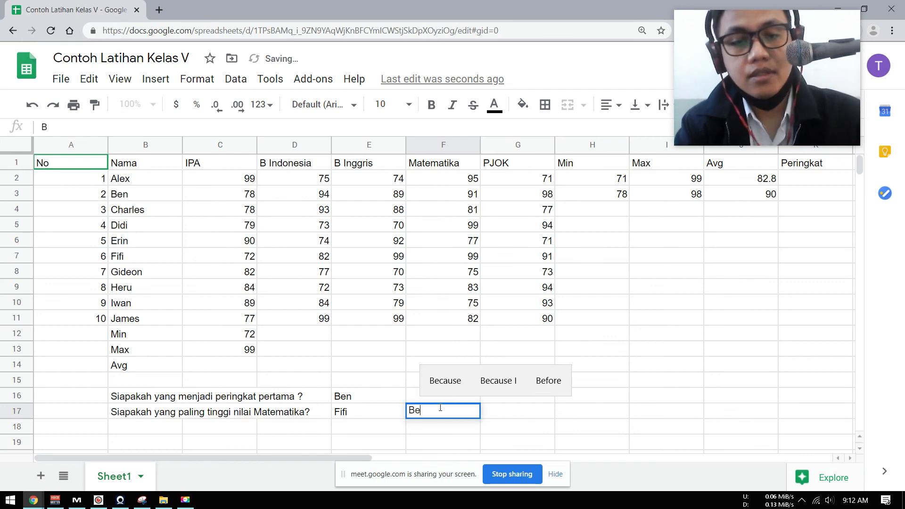
{"action": "type", "text": "rapakah"}
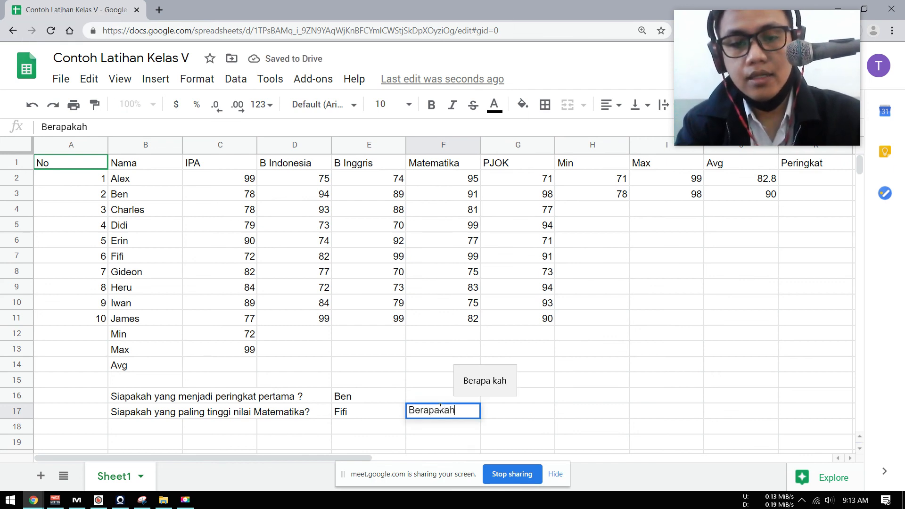
{"action": "type", "text": " nilainya? "}
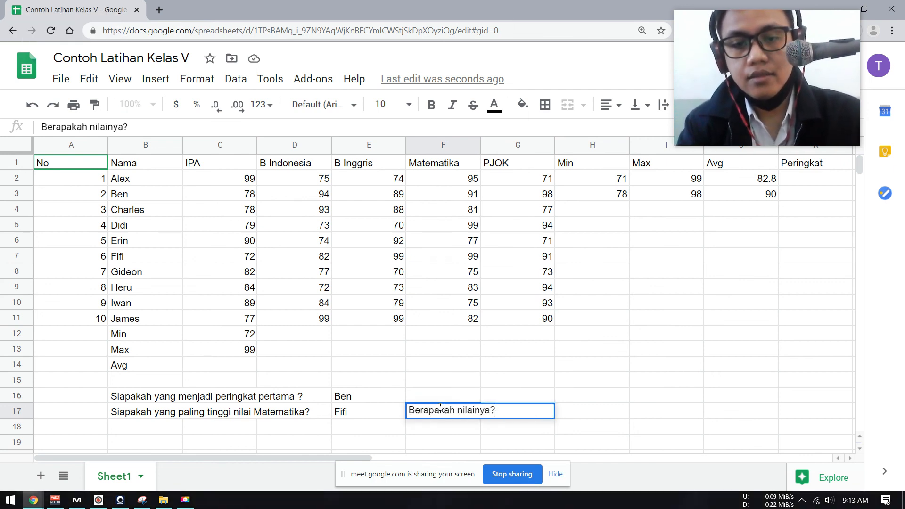
{"action": "type", "text": "GUruk"}
{"action": "key", "text": "BackSpace"}
{"action": "key", "text": "BackSpace"}
{"action": "key", "text": "BackSpace"}
{"action": "key", "text": "BackSpace"}
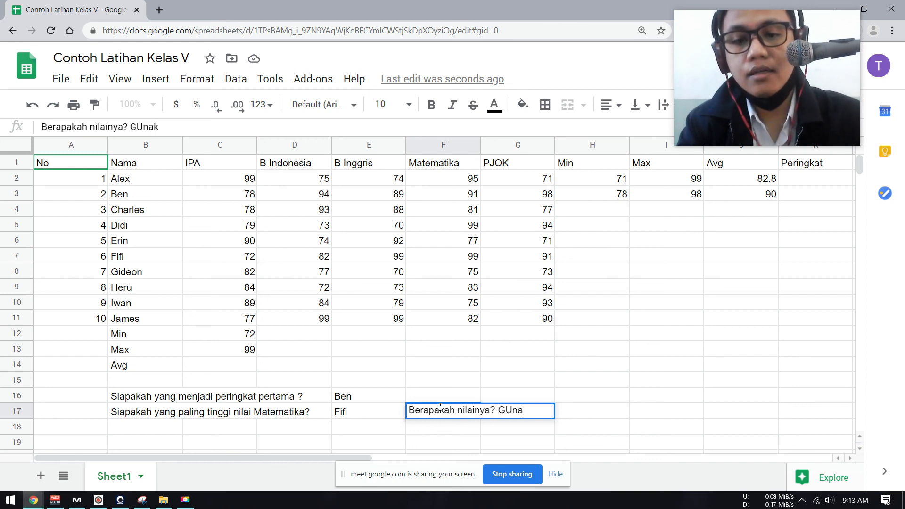
{"action": "type", "text": "unakan "}
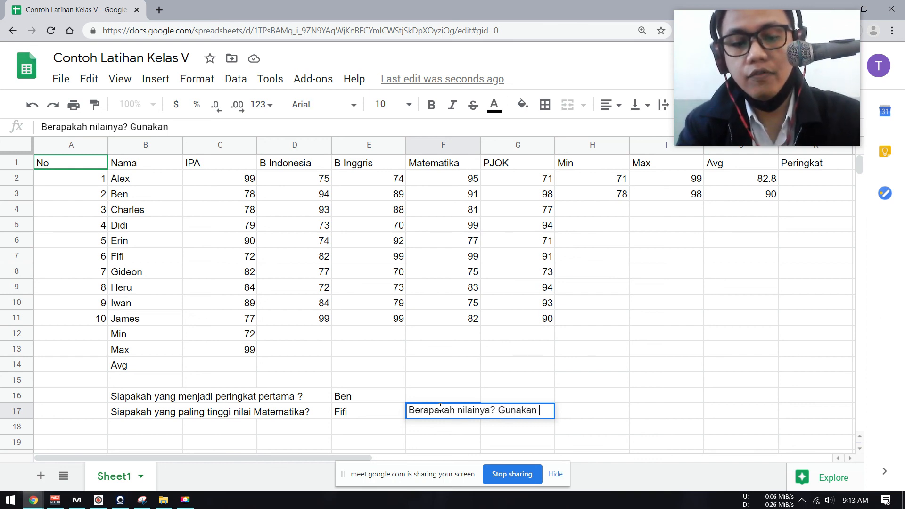
{"action": "type", "text": "formula/rumus..."}
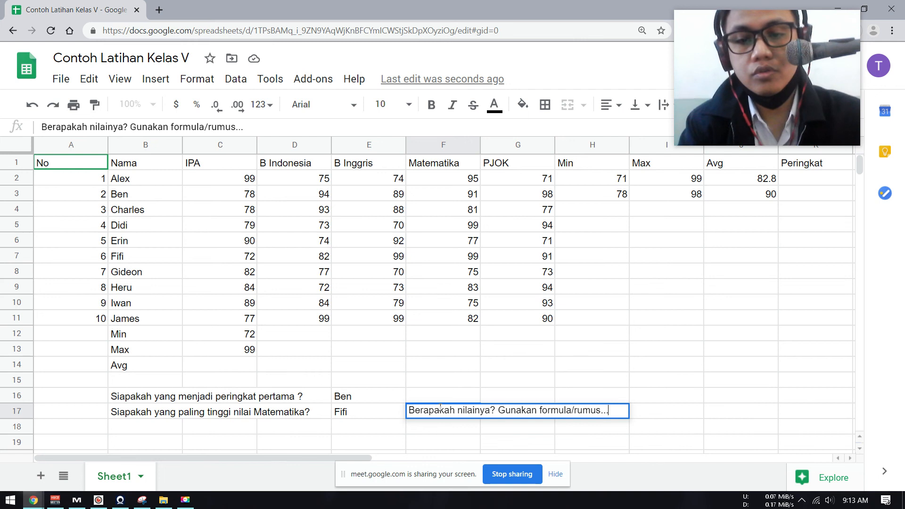
Calculate the highest Matematika score in cell I17 with the formula =max(F2:F11).
{"action": "left_click", "coordinate": [583, 425]}
{"action": "left_click", "coordinate": [651, 414]}
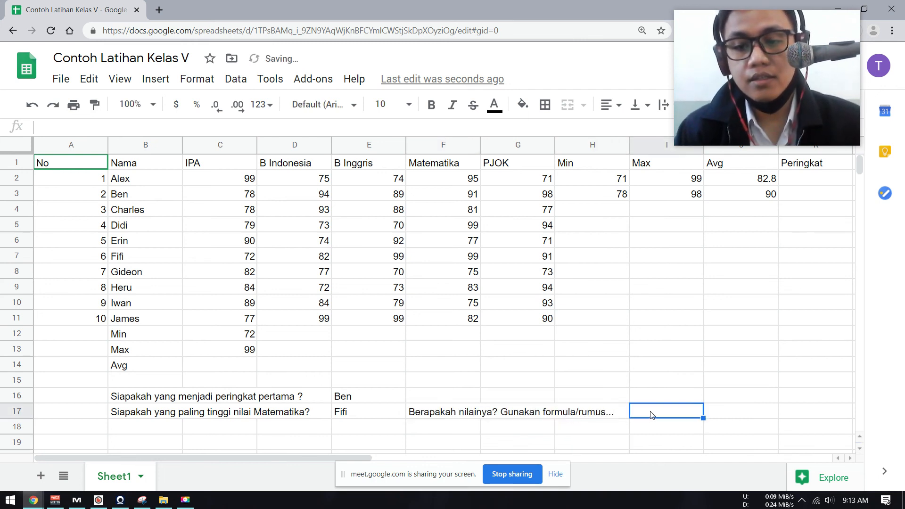
{"action": "type", "text": "="}
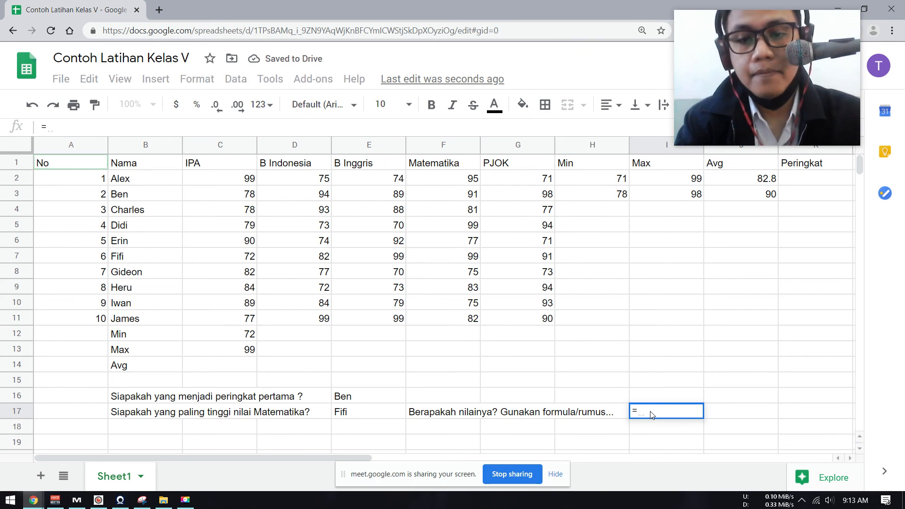
{"action": "type", "text": "max("}
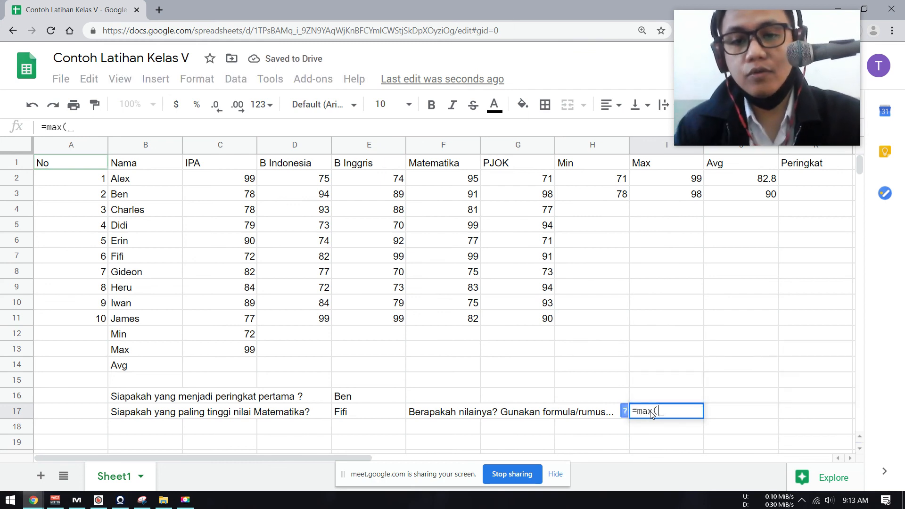
{"action": "left_click_drag", "start_coordinate": [465, 178], "coordinate": [454, 322]}
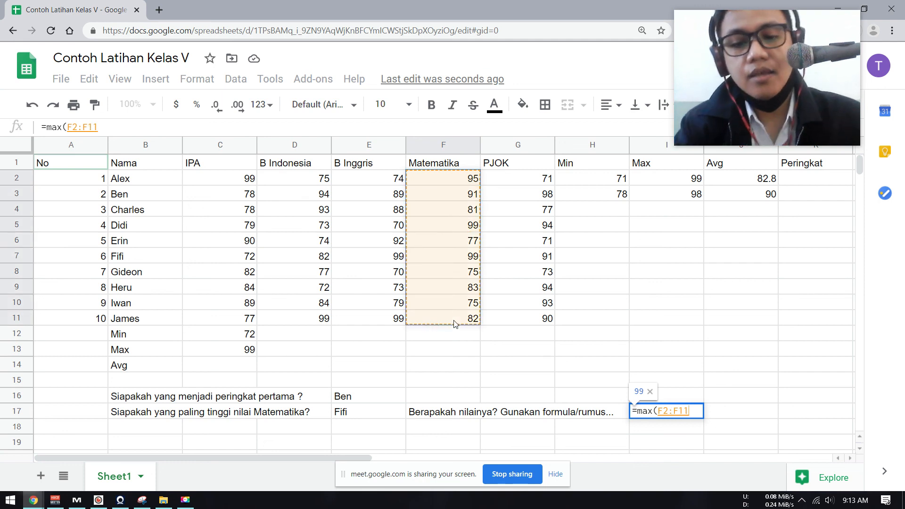
{"action": "type", "text": ")"}
{"action": "key", "text": "Return"}
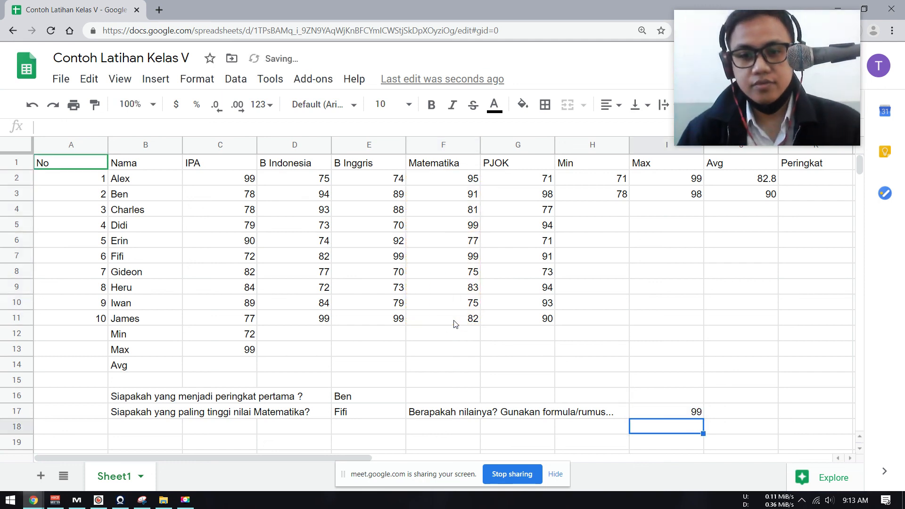